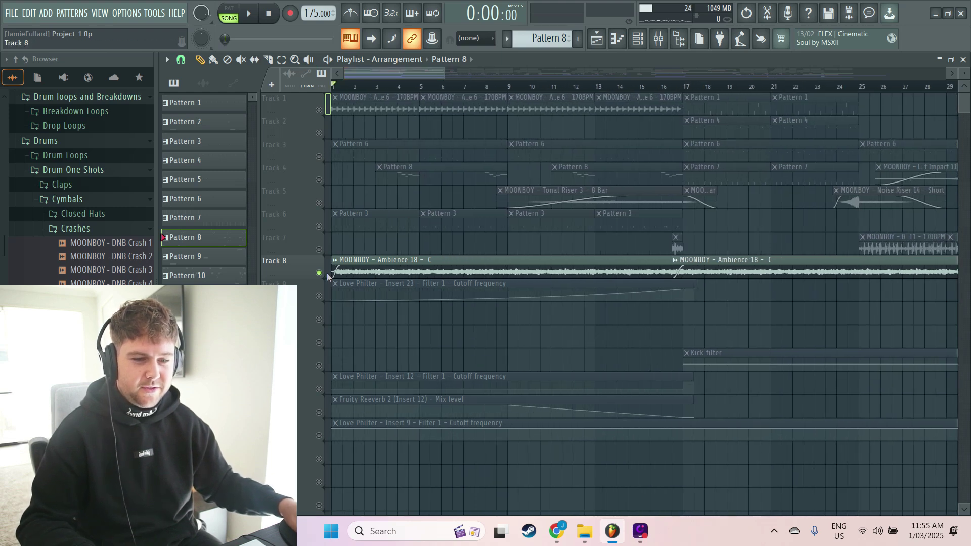
# Play the soloed MOONBOY - Ambience 18 clip on Track 8 from the start of the arrangement.
pyautogui.press('space')
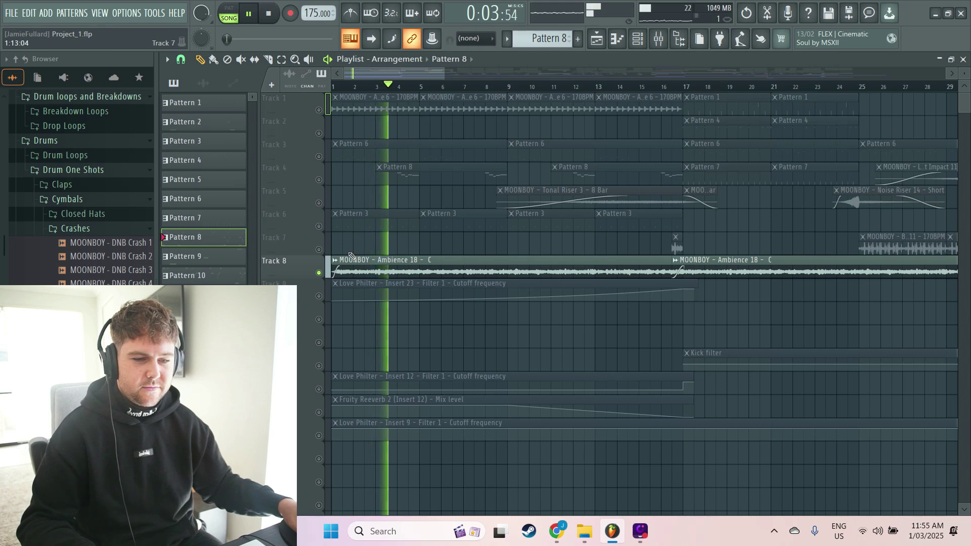
pyautogui.press('space')
pyautogui.scroll(-3, 364, 252)
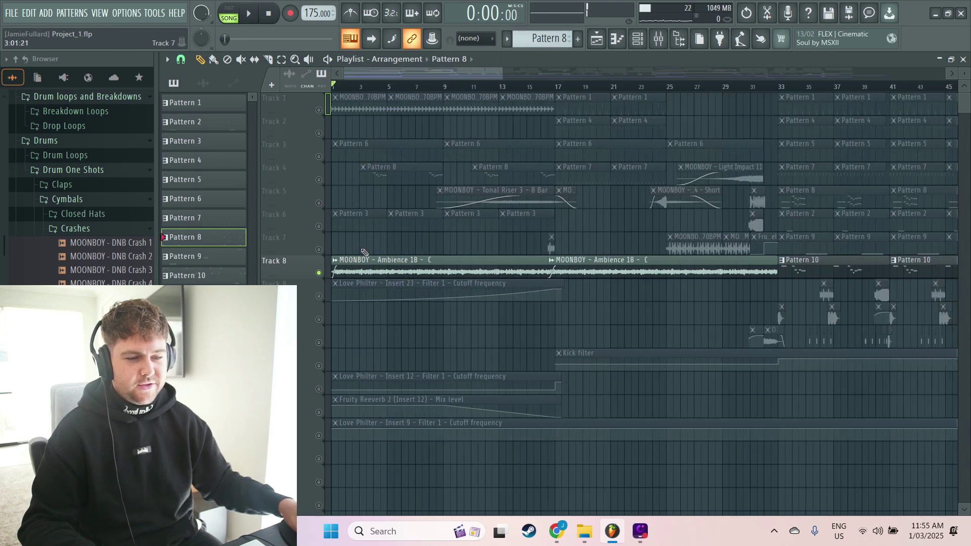
pyautogui.scroll(-2, 364, 252)
# Play the soloed MOONBOY - Ambience 6 loop on Track 1 from the start of the arrangement.
pyautogui.scroll(5, 367, 255)
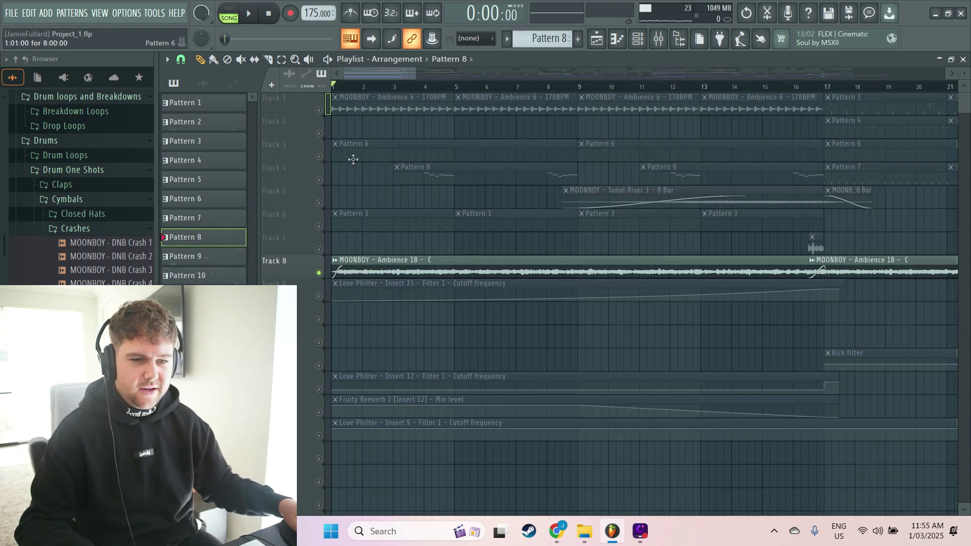
pyautogui.scroll(3, 333, 72)
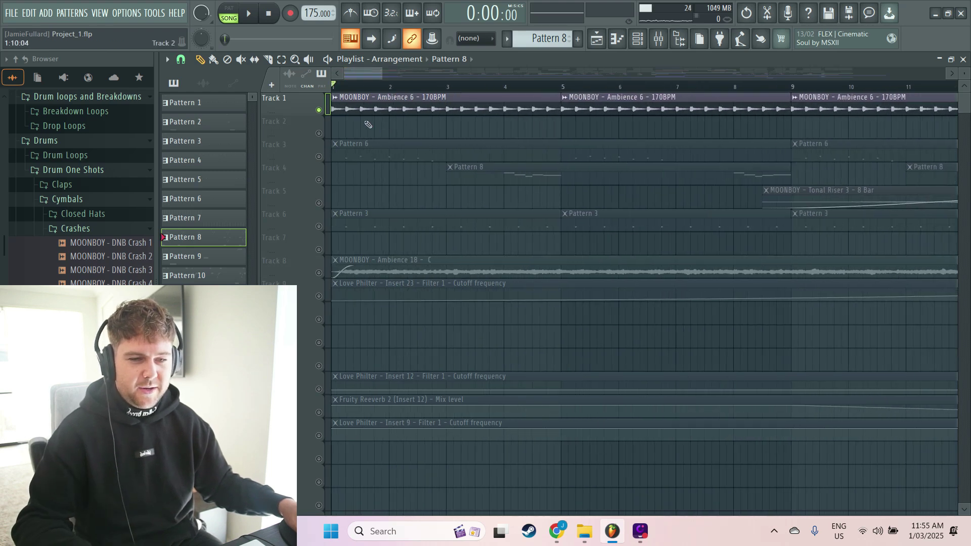
pyautogui.press('space')
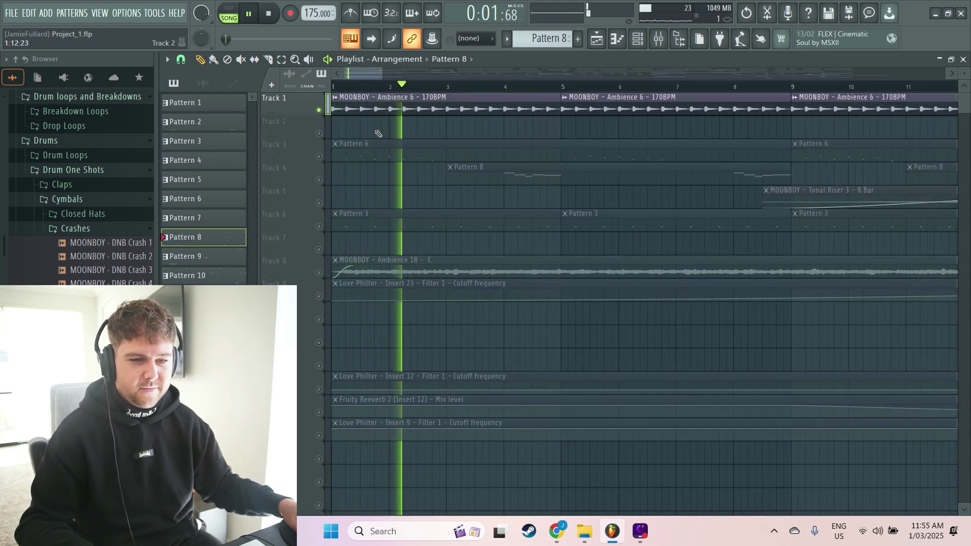
pyautogui.press('space')
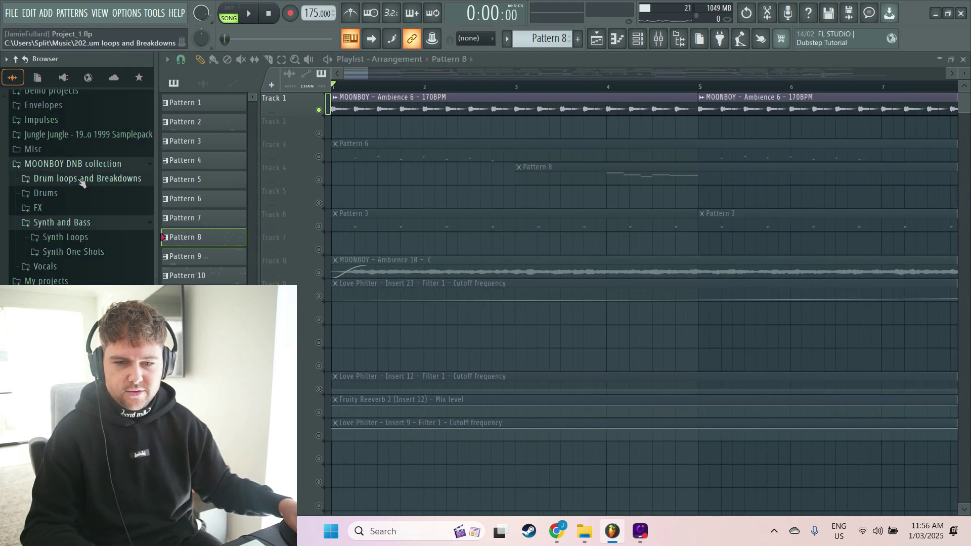
# Show the Ambience samples in the MOONBOY DNB collection's FX folder and replay the Ambience 6 loop on Track 1.
pyautogui.click(56, 210)
pyautogui.click(61, 168)
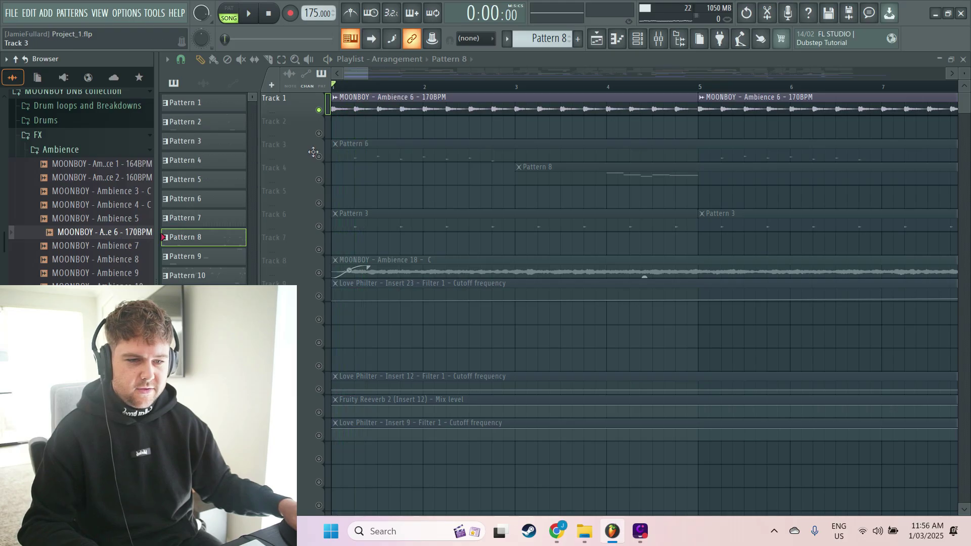
pyautogui.press('space')
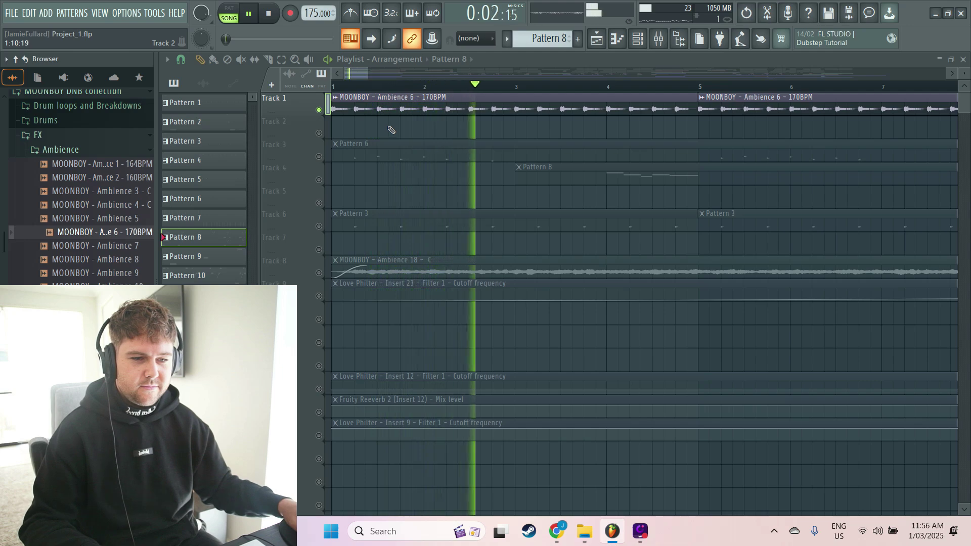
pyautogui.press('space')
pyautogui.keyDown('ctrl'); pyautogui.scroll(-5, 390, 133); pyautogui.keyUp('ctrl')
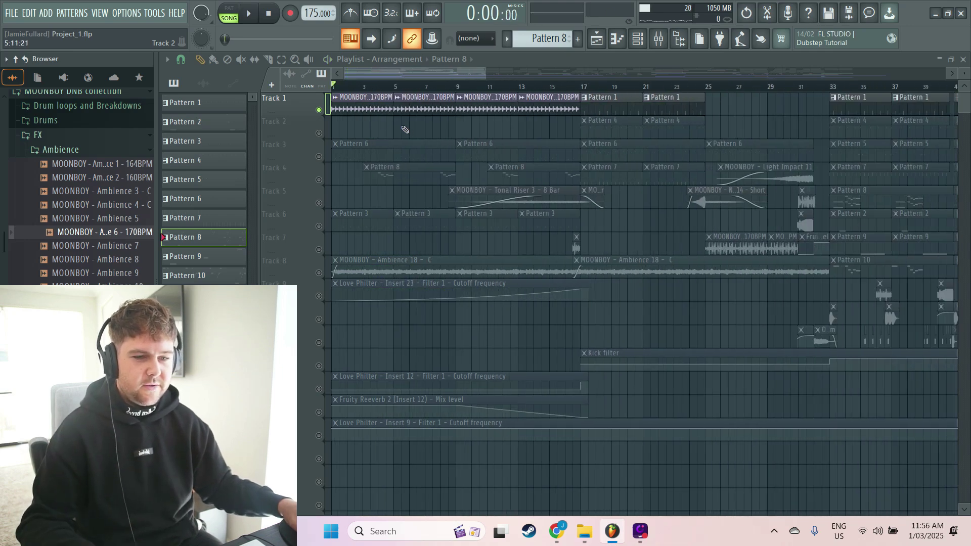
pyautogui.keyDown('ctrl'); pyautogui.scroll(5, 364, 133); pyautogui.keyUp('ctrl')
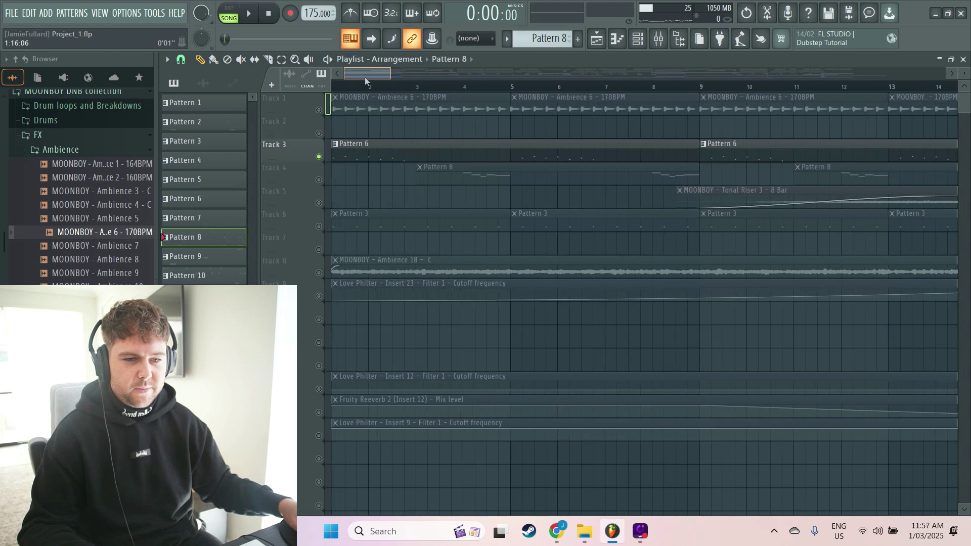
# Play the soloed Pattern 6 on Track 3 from the start and look over its mixer inserts.
pyautogui.press('space')
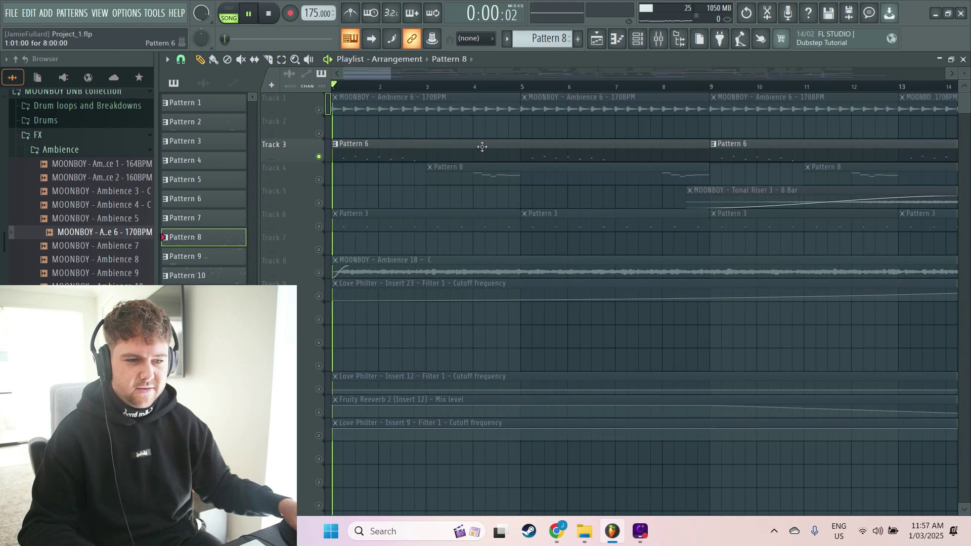
pyautogui.press('space')
pyautogui.click(659, 40)
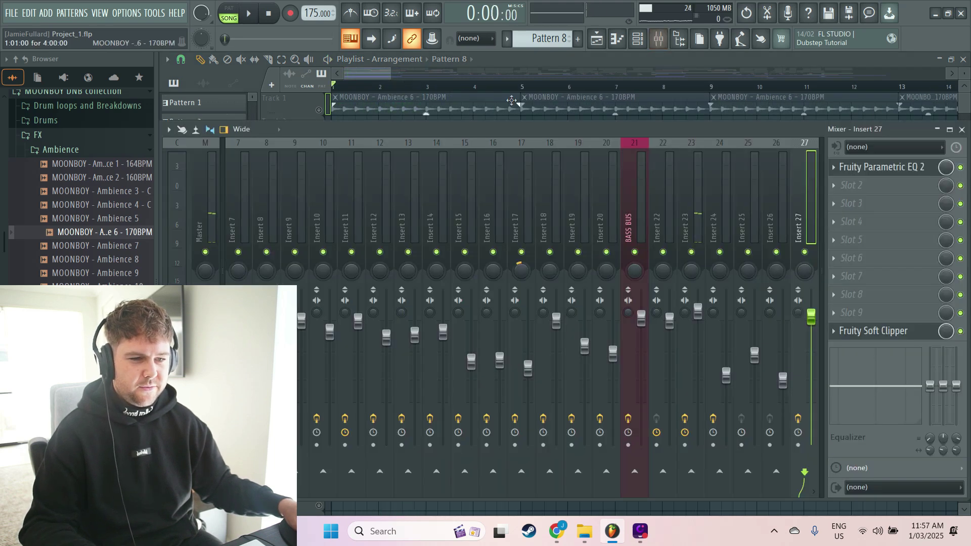
pyautogui.press('F9')
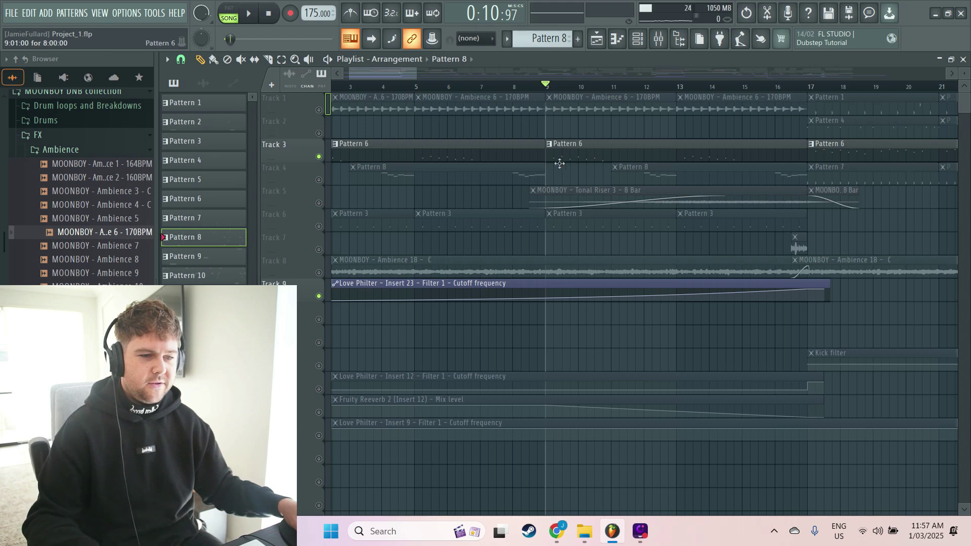
# Play Pattern 6 on Track 3 from bar 9 together with the Insert 23 cutoff frequency automation.
pyautogui.scroll(-3, 518, 153)
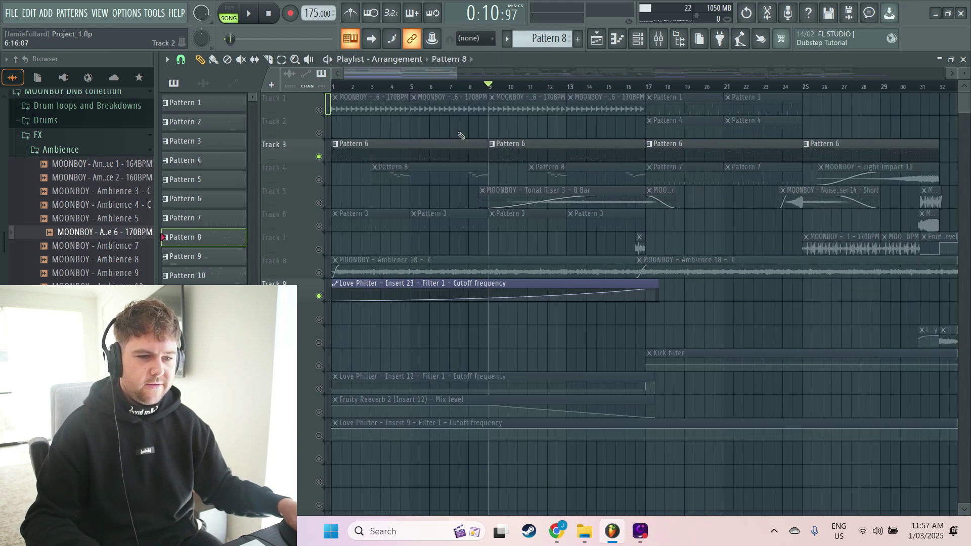
pyautogui.press('space')
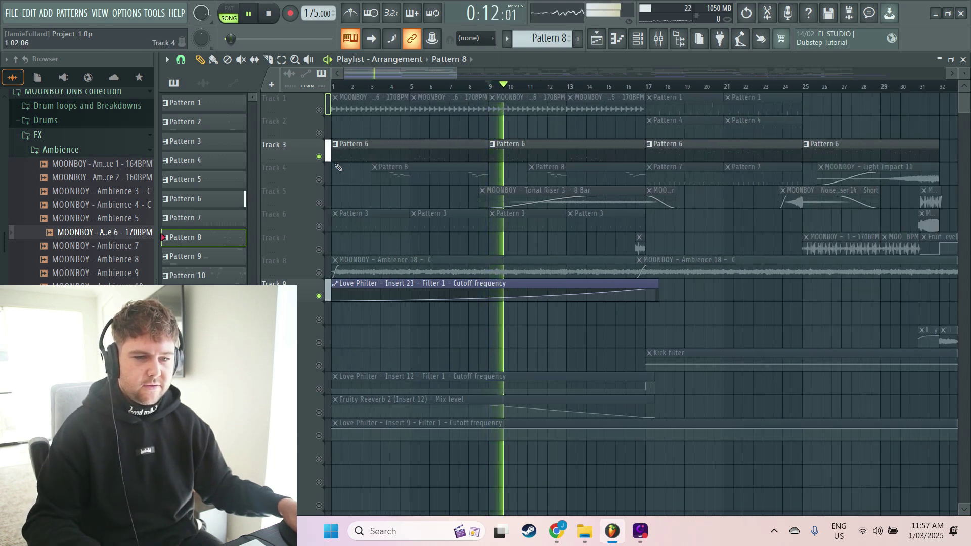
pyautogui.press('space')
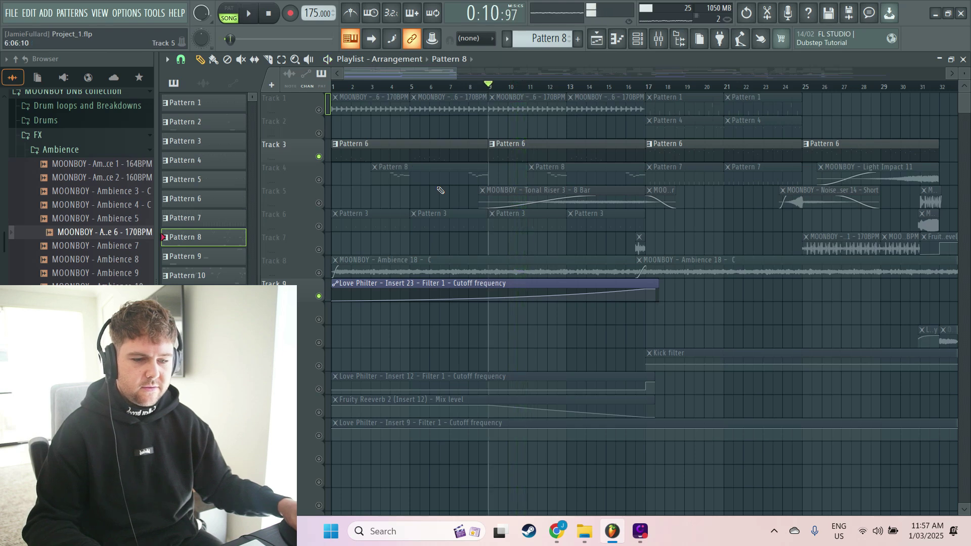
# Play Tracks 1 to 3 with the filter cutoff automation from bar 13 through the transition at bar 17.
pyautogui.hscroll(3, 389, 141)
pyautogui.scroll(-1, 390, 141)
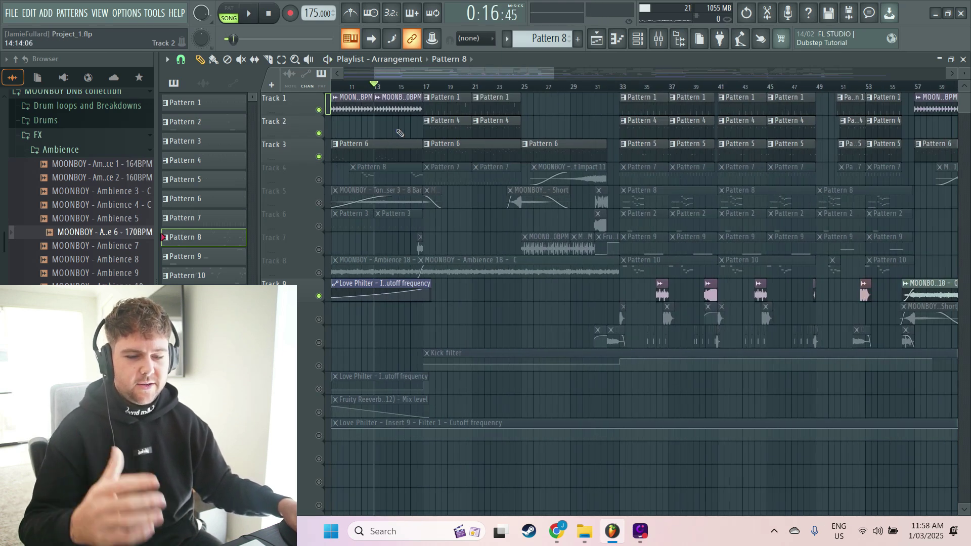
pyautogui.press('space')
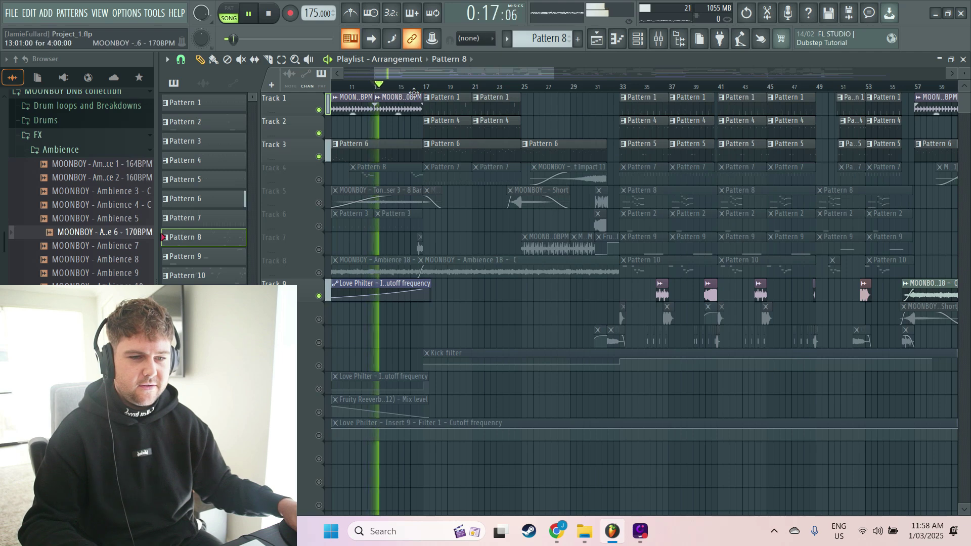
pyautogui.scroll(2, 397, 135)
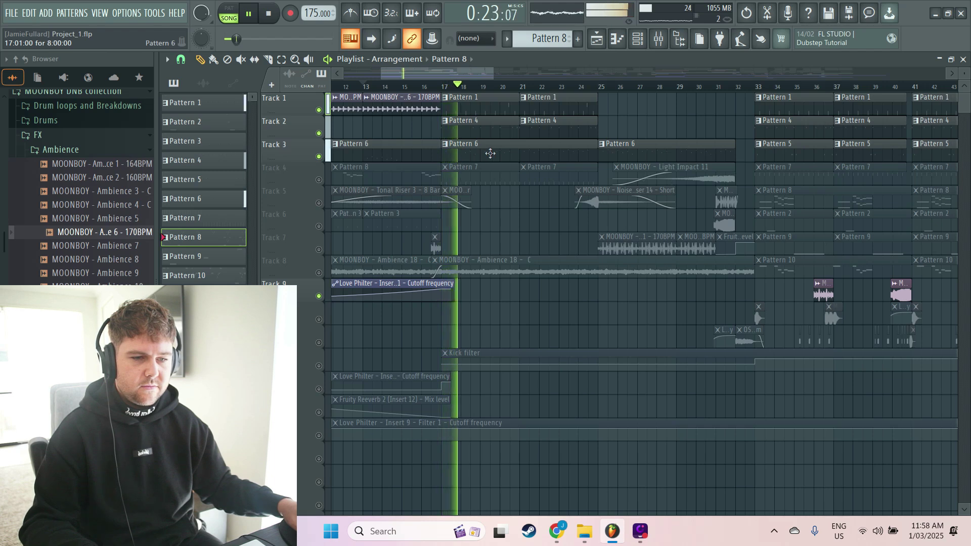
pyautogui.press('space')
# Solo Track 4 and play its second Pattern 8 clip with the related filter and reverb automation.
pyautogui.scroll(-1, 405, 152)
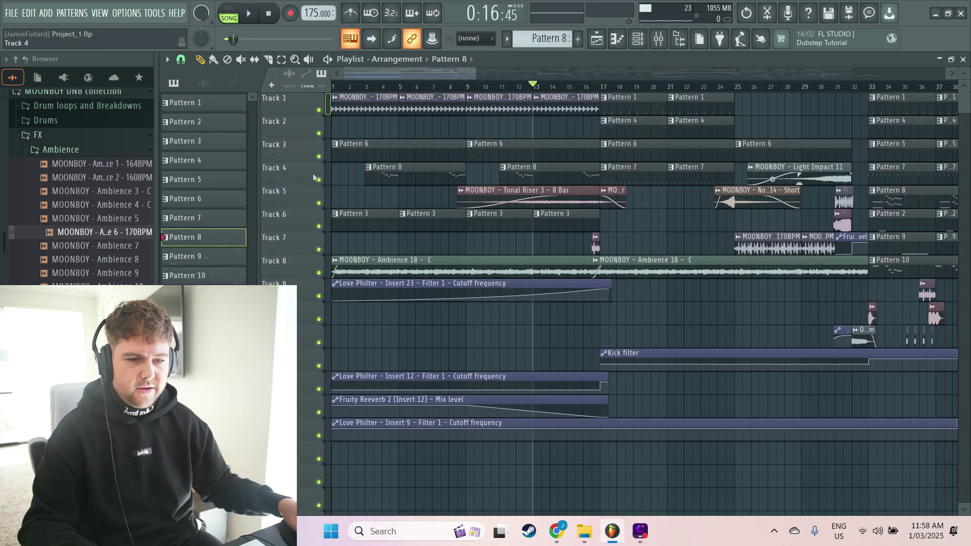
pyautogui.rightClick(318, 179)
pyautogui.scroll(2, 390, 92)
pyautogui.press('space')
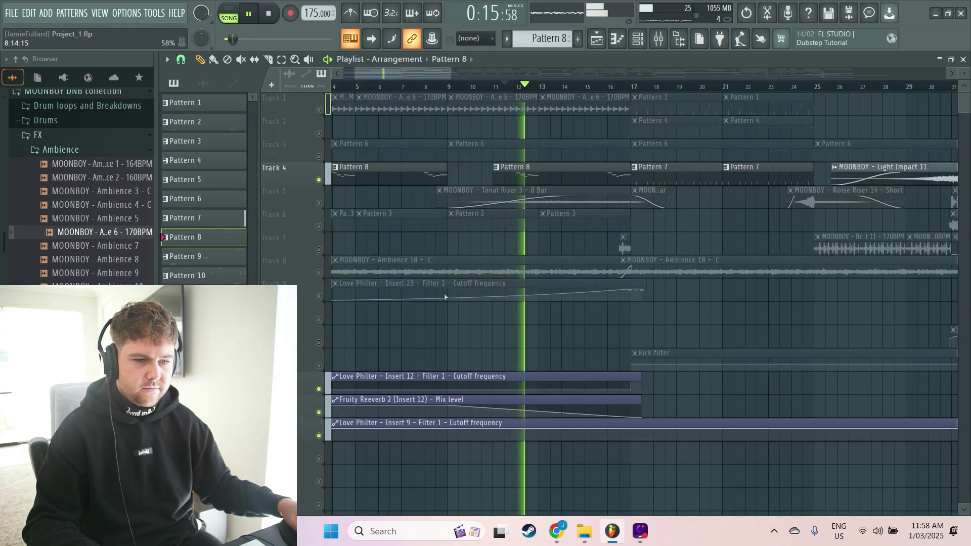
pyautogui.press('space')
pyautogui.scroll(-4, 510, 275)
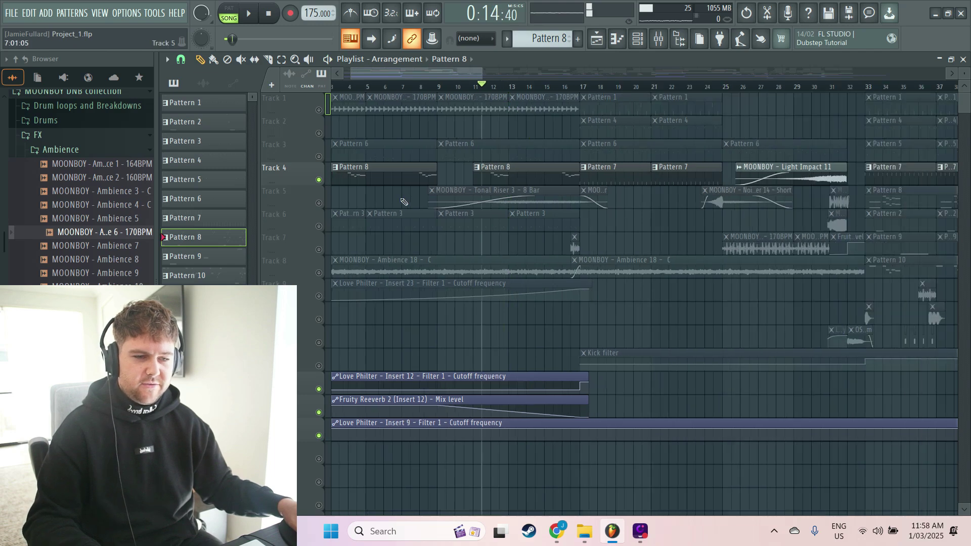
pyautogui.scroll(-1, 406, 180)
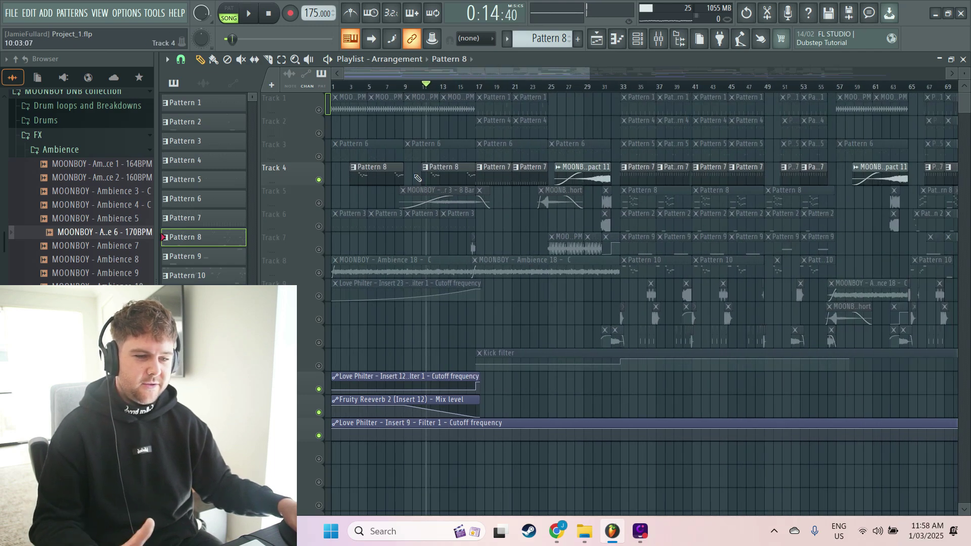
pyautogui.scroll(2, 396, 74)
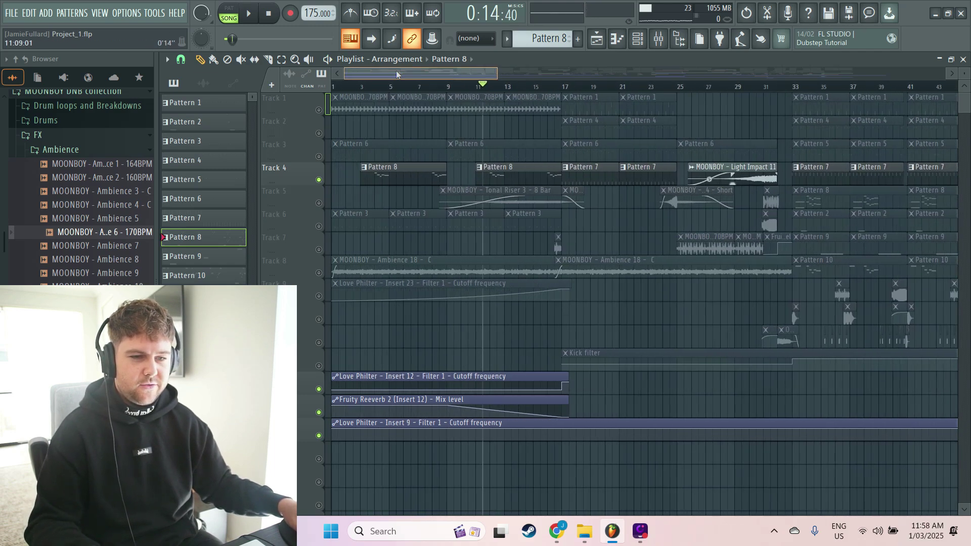
pyautogui.scroll(-3, 396, 74)
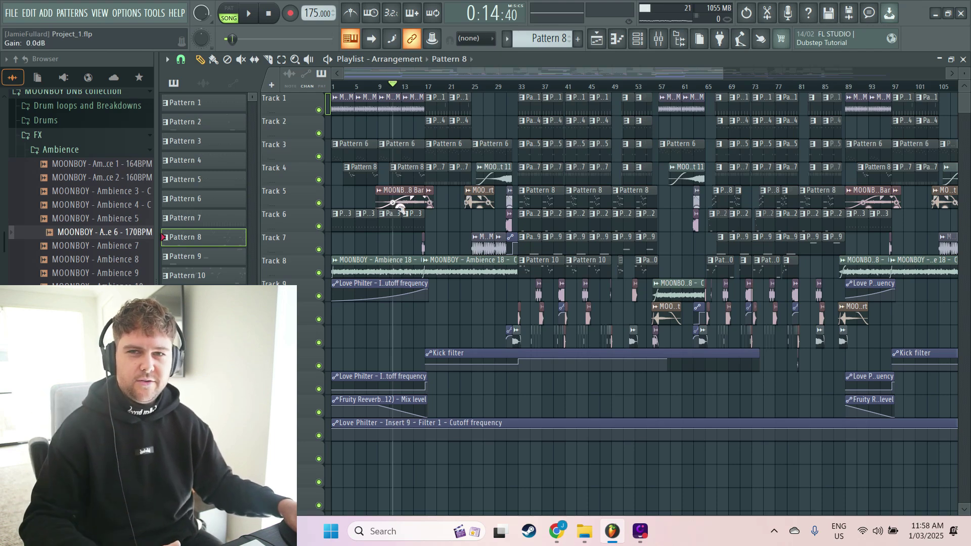
pyautogui.scroll(2, 399, 76)
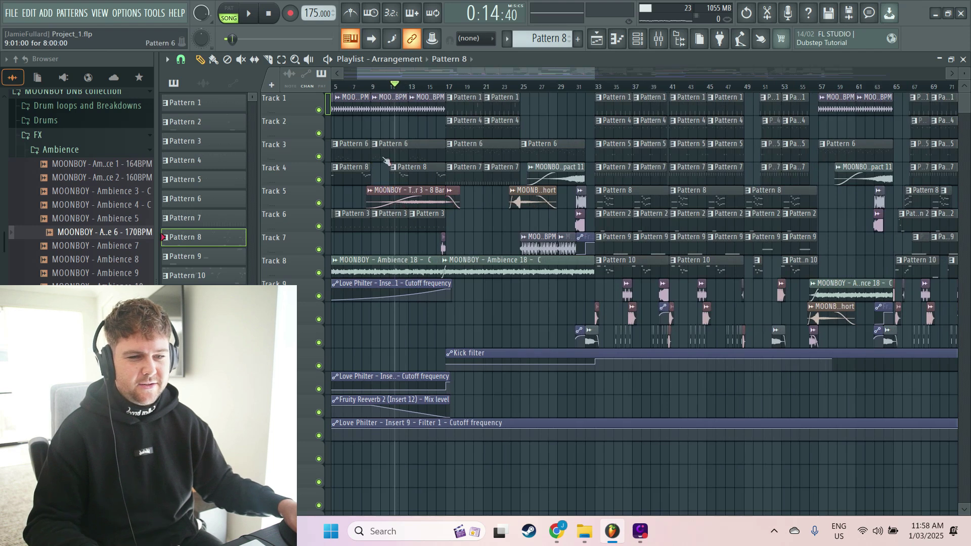
pyautogui.moveTo(400, 76); pyautogui.dragTo(386, 76)
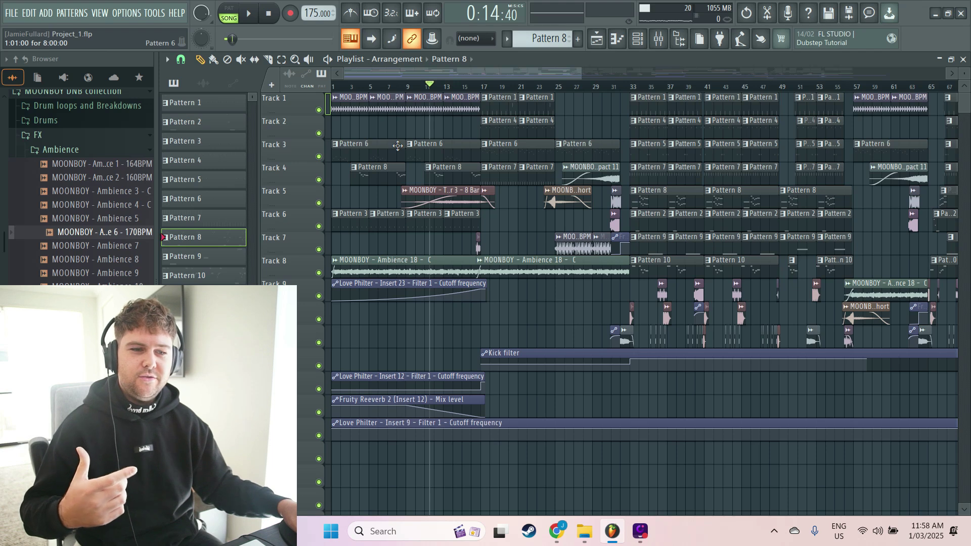
# Solo Track 5, play the MOONBOY - Tonal Riser 3 clip, and restore all the tracks.
pyautogui.scroll(2, 439, 179)
pyautogui.rightClick(318, 203)
pyautogui.press('space')
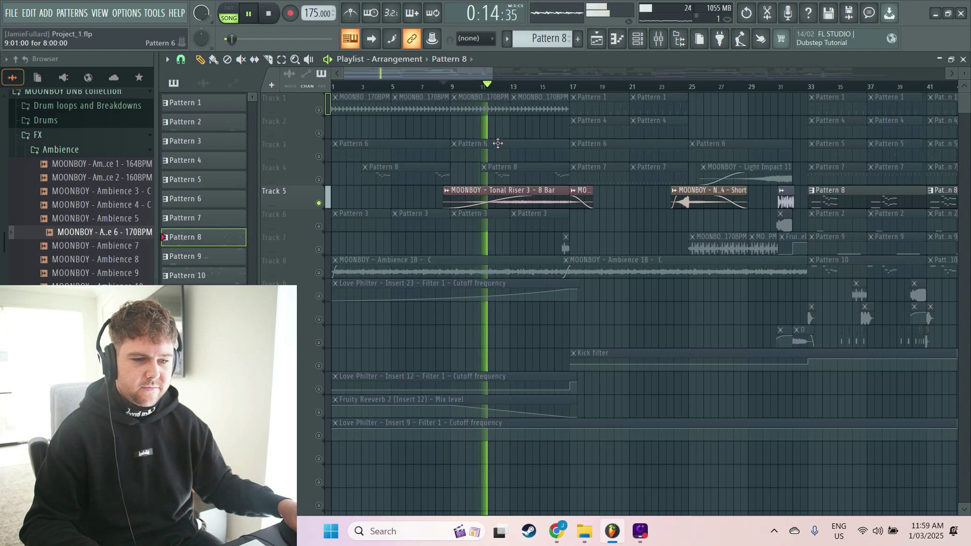
pyautogui.press('space')
pyautogui.rightClick(319, 204)
# Solo Track 7, play the short audio clip just before bar 17, and restore all the tracks.
pyautogui.scroll(-3, 411, 185)
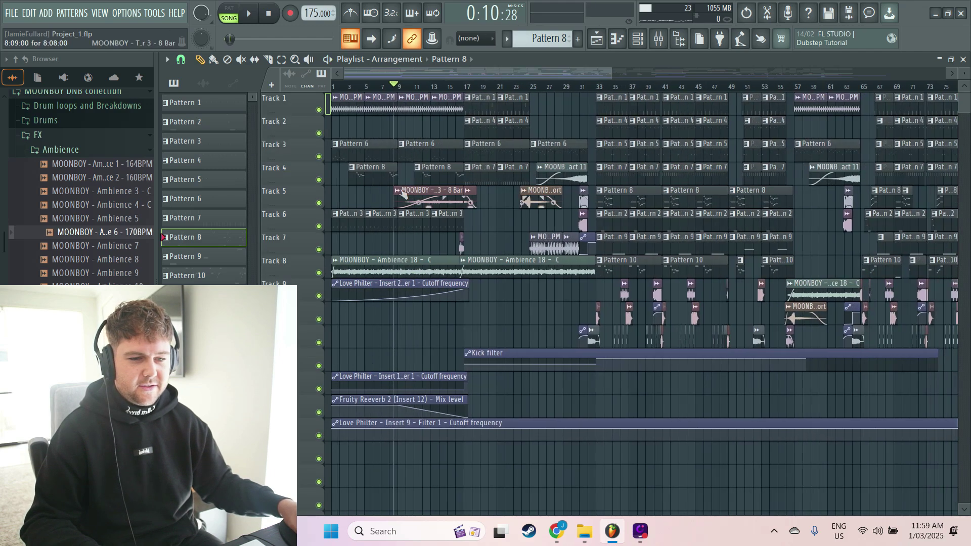
pyautogui.click(494, 91)
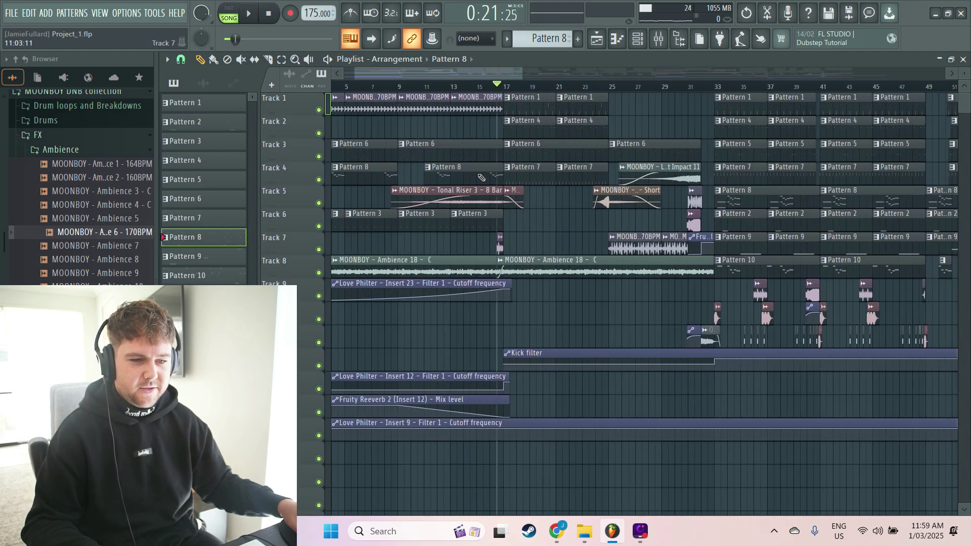
pyautogui.rightClick(319, 250)
pyautogui.scroll(3, 508, 227)
pyautogui.press('space')
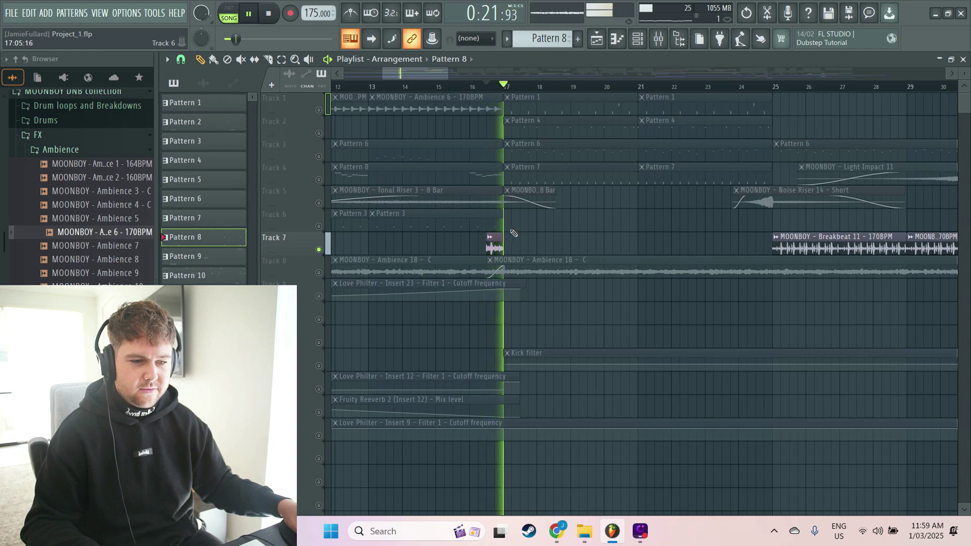
pyautogui.press('space')
pyautogui.scroll(-4, 417, 238)
pyautogui.rightClick(318, 250)
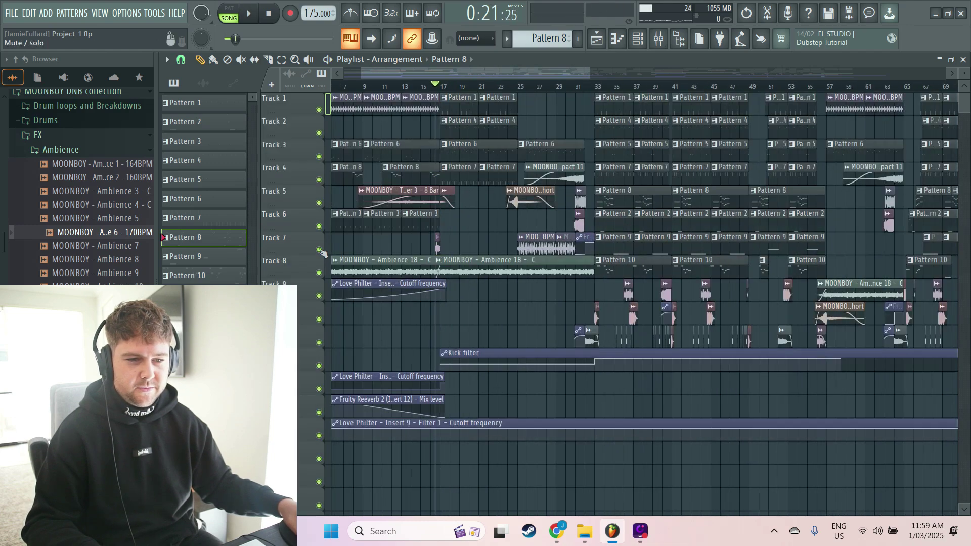
# Set the playback position to bar 17 and play the drum section with Tracks 6 and 8 muted.
pyautogui.scroll(4, 452, 185)
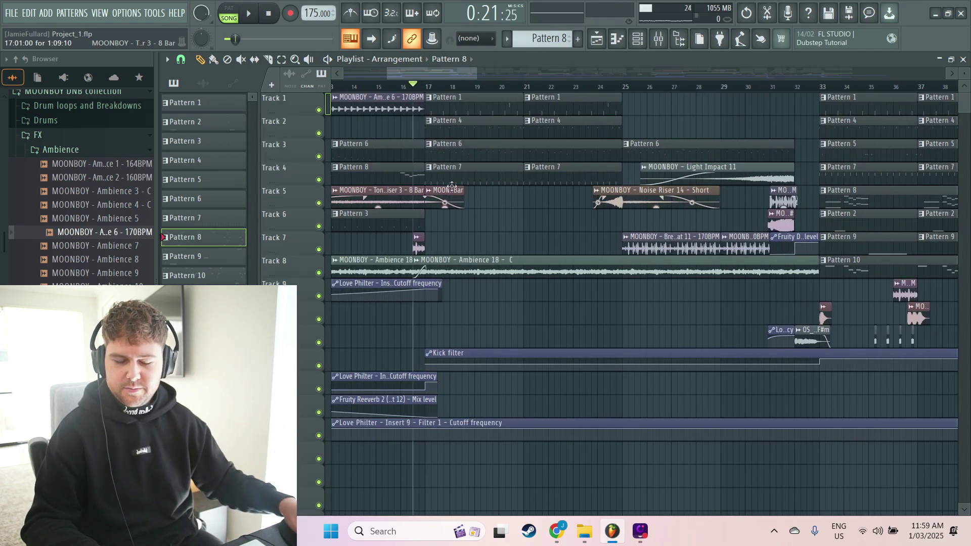
pyautogui.scroll(2, 462, 130)
pyautogui.click(414, 90)
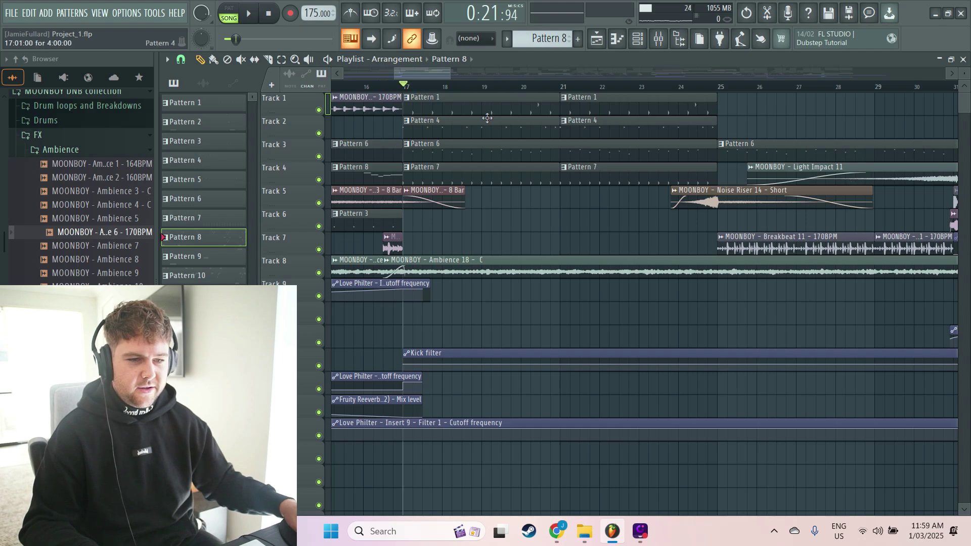
pyautogui.scroll(-3, 470, 149)
pyautogui.rightClick(319, 109)
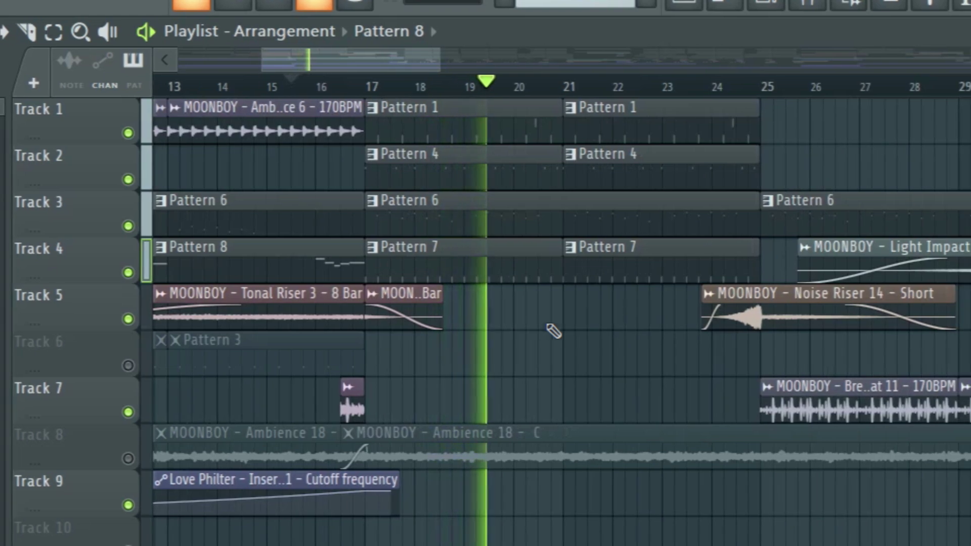
pyautogui.press('space')
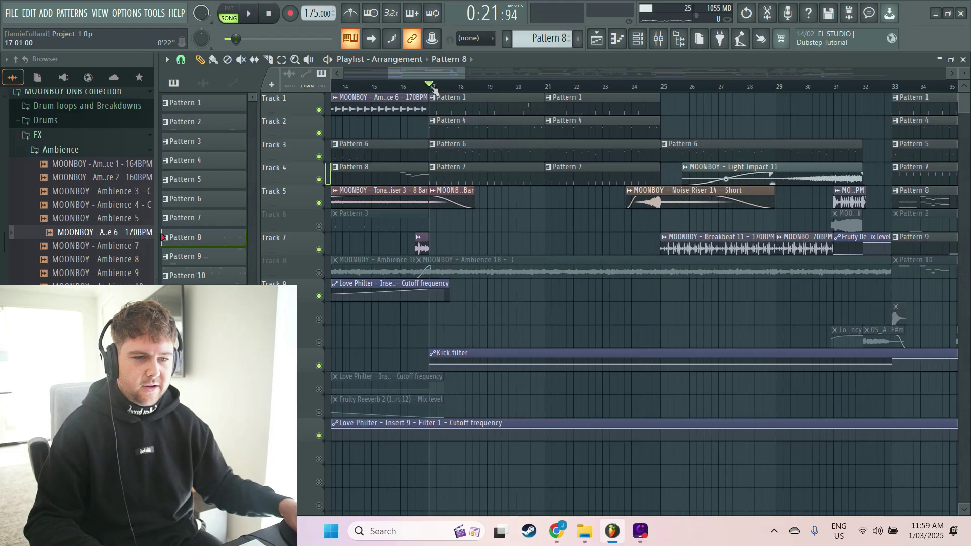
# Play Track 2's Pattern 4 clip with the Kick filter automation from bar 17, and solo Track 3.
pyautogui.scroll(-3, 480, 164)
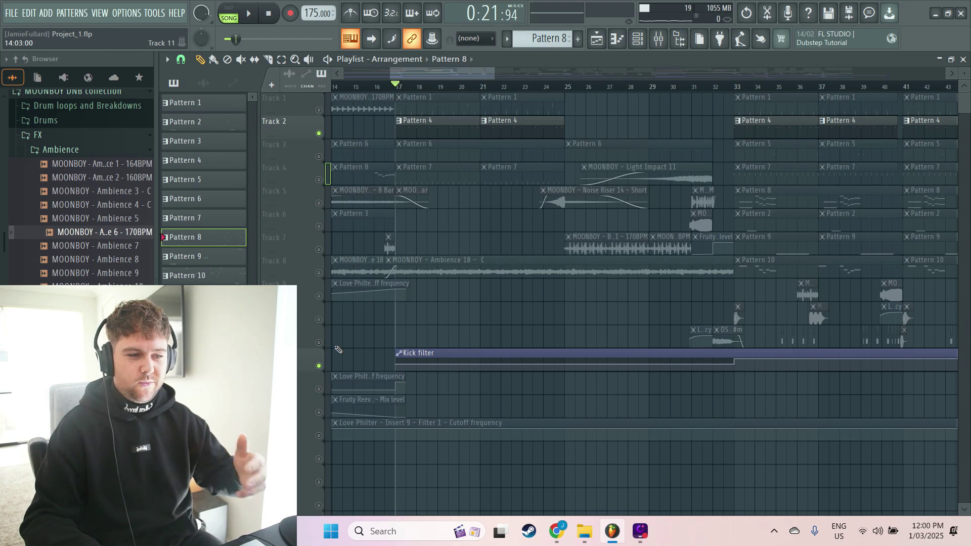
pyautogui.press('space')
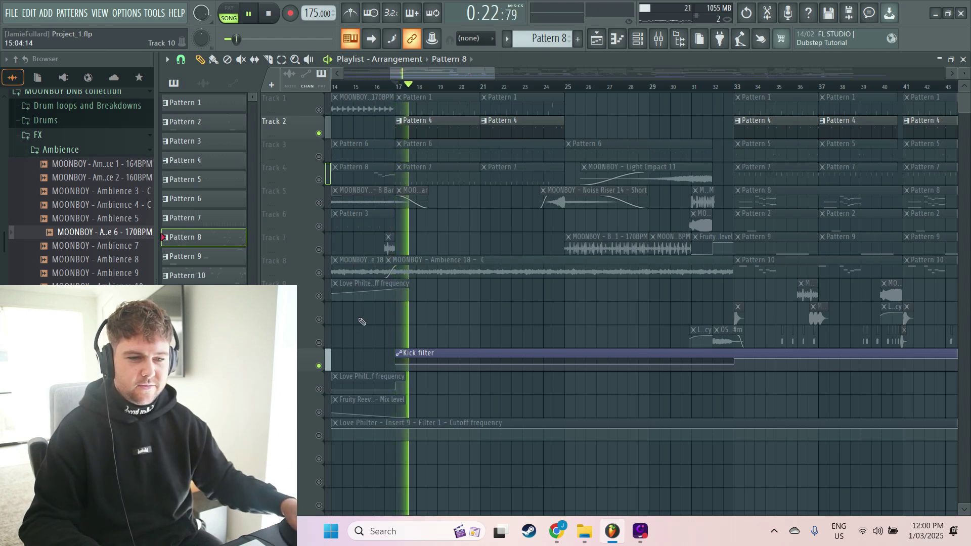
pyautogui.press('space')
pyautogui.rightClick(319, 156)
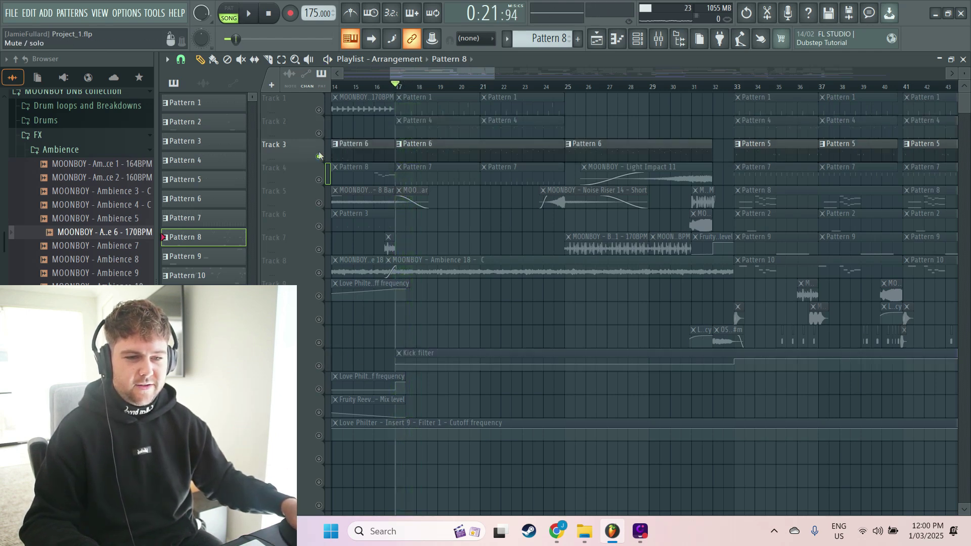
# Solo Track 1 and Track 4 in turn, playing their Pattern 1 and Pattern 7 clips from bar 17.
pyautogui.scroll(3, 327, 126)
pyautogui.rightClick(319, 110)
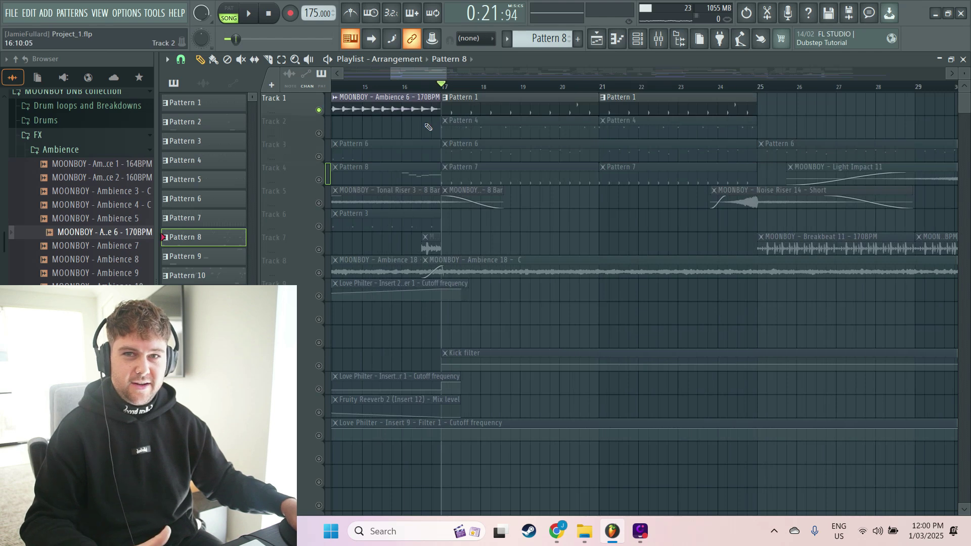
pyautogui.press('space')
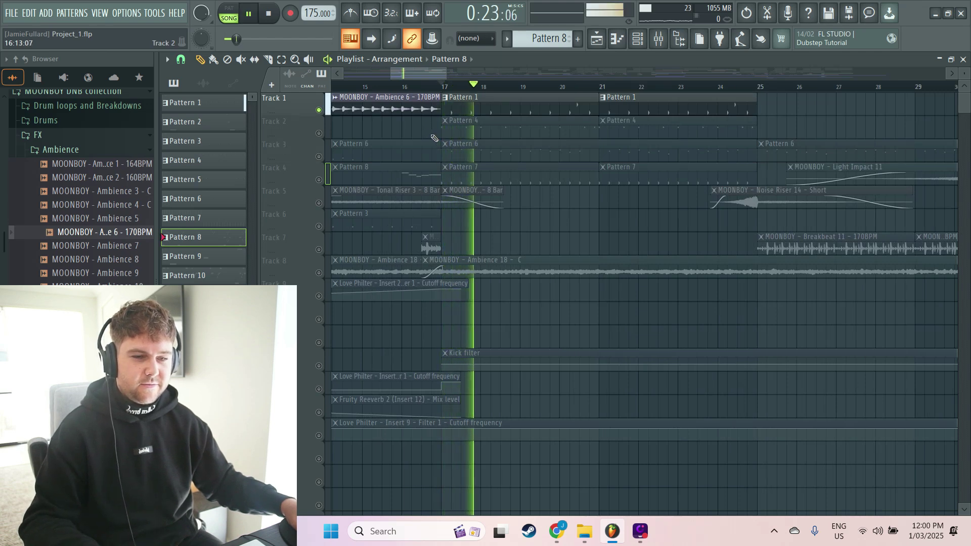
pyautogui.rightClick(319, 180)
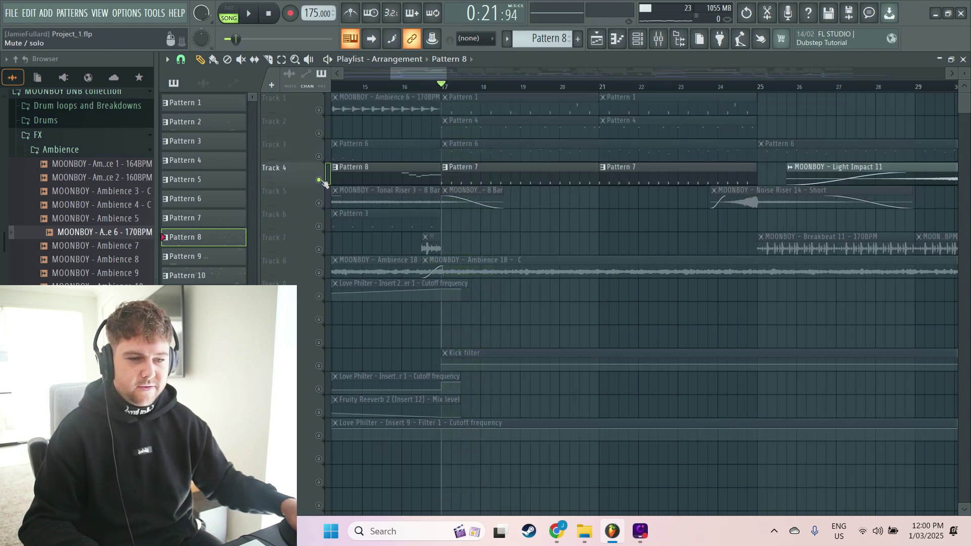
pyautogui.press('space')
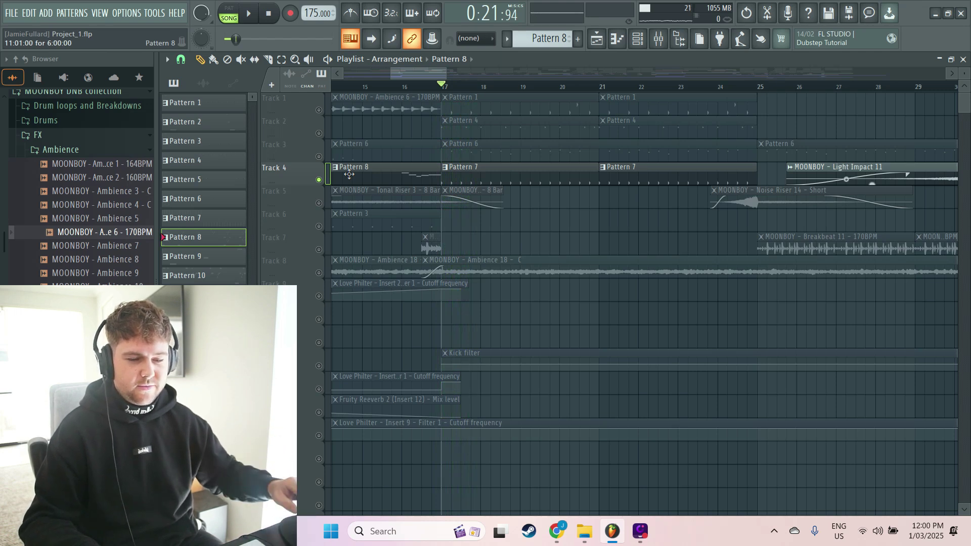
# Solo Track 8, play the MOONBOY - Ambience 18 clip from bar 17, and restore all the tracks.
pyautogui.scroll(2, 349, 174)
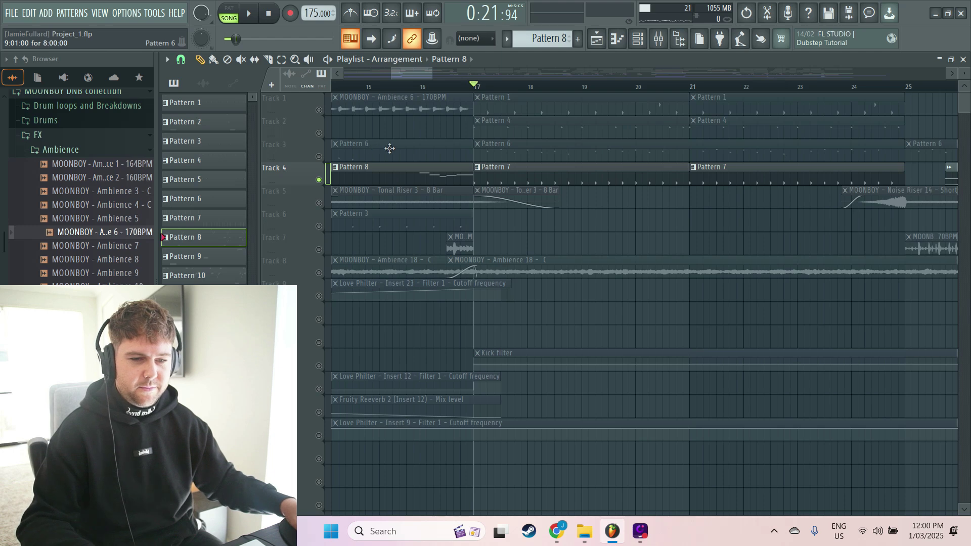
pyautogui.scroll(-3, 321, 178)
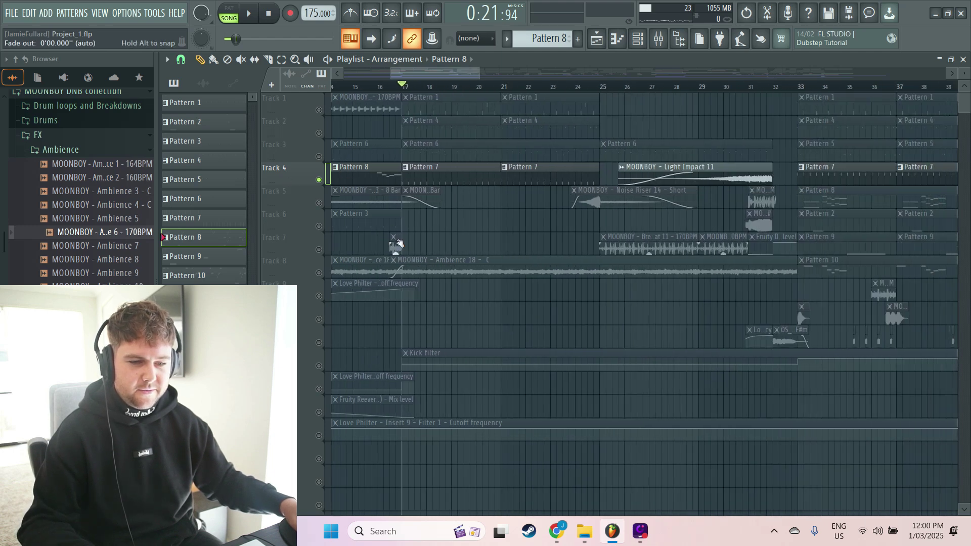
pyautogui.scroll(-1, 397, 260)
pyautogui.click(321, 252)
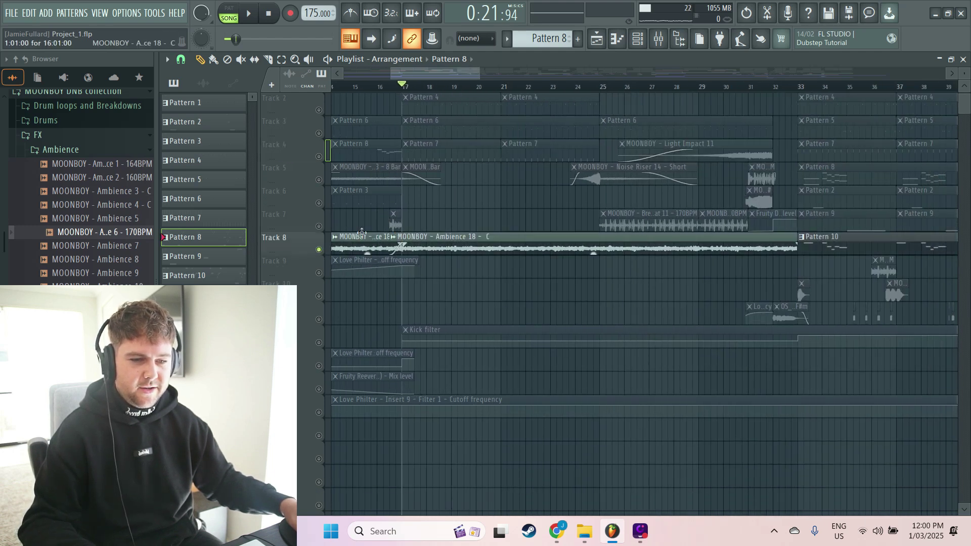
pyautogui.press('space')
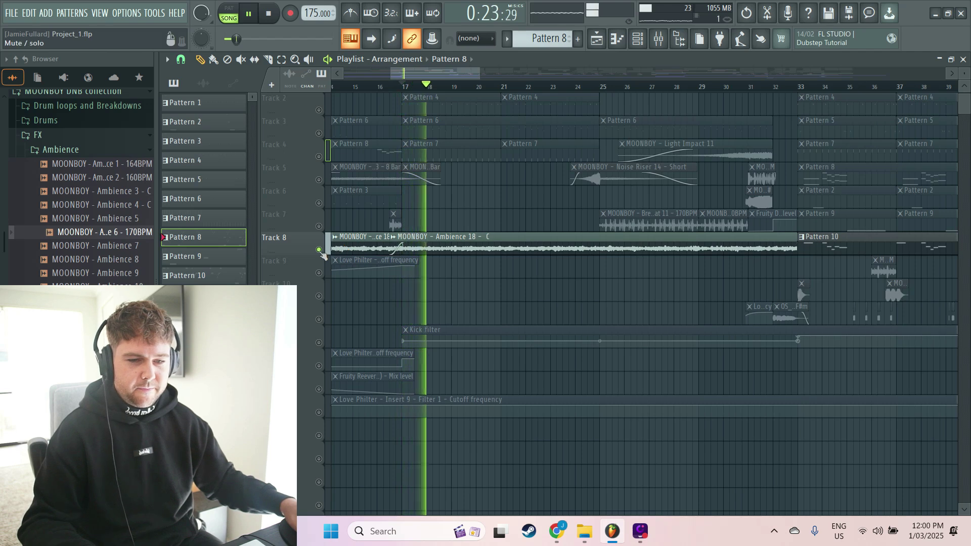
pyautogui.press('space')
pyautogui.scroll(-3, 490, 161)
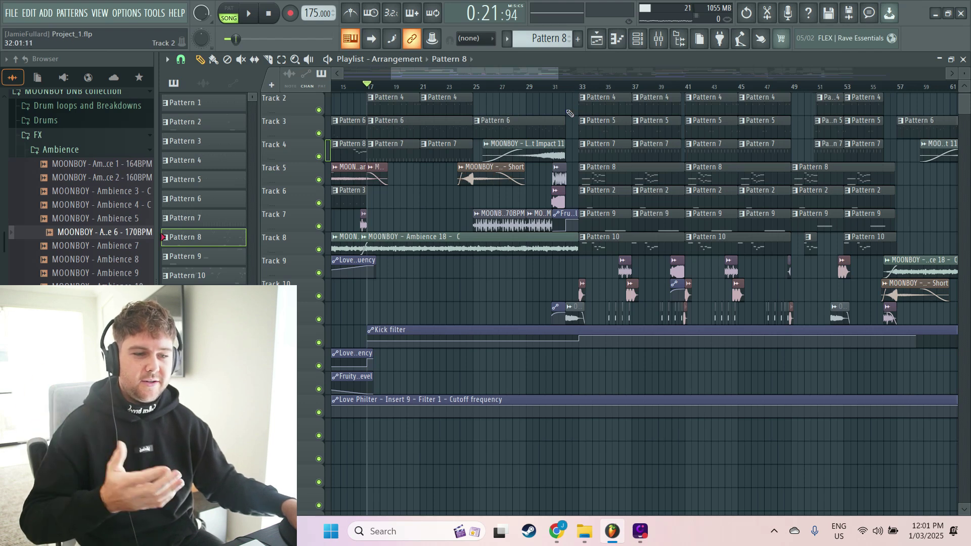
# On soloed Track 10, extend the start of the OS_AD_107_vocal_wasnt_enough_F#m clip back to between bars 23 and 24, and play it.
pyautogui.scroll(3, 540, 108)
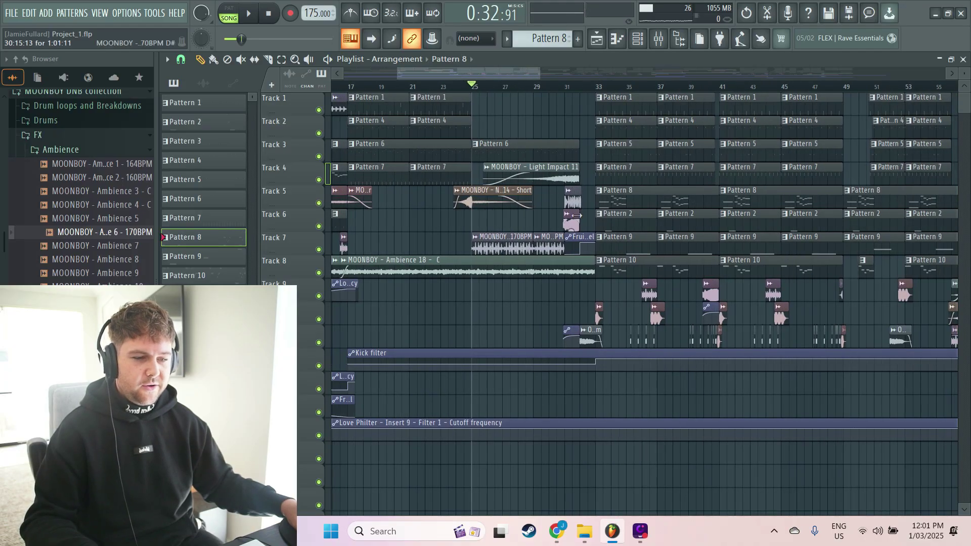
pyautogui.keyDown('ctrl'); pyautogui.click(319, 342); pyautogui.keyUp('ctrl')
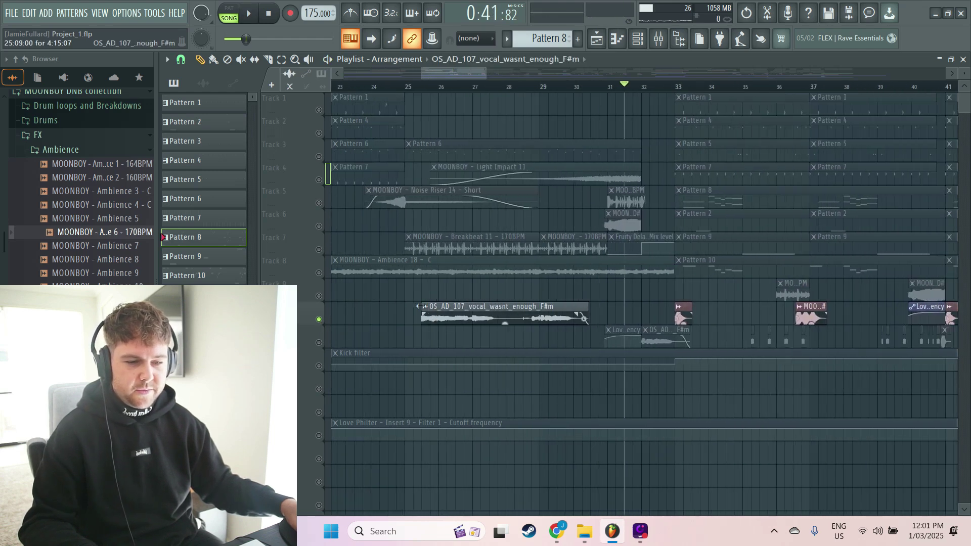
pyautogui.moveTo(422, 307); pyautogui.dragTo(367, 304)
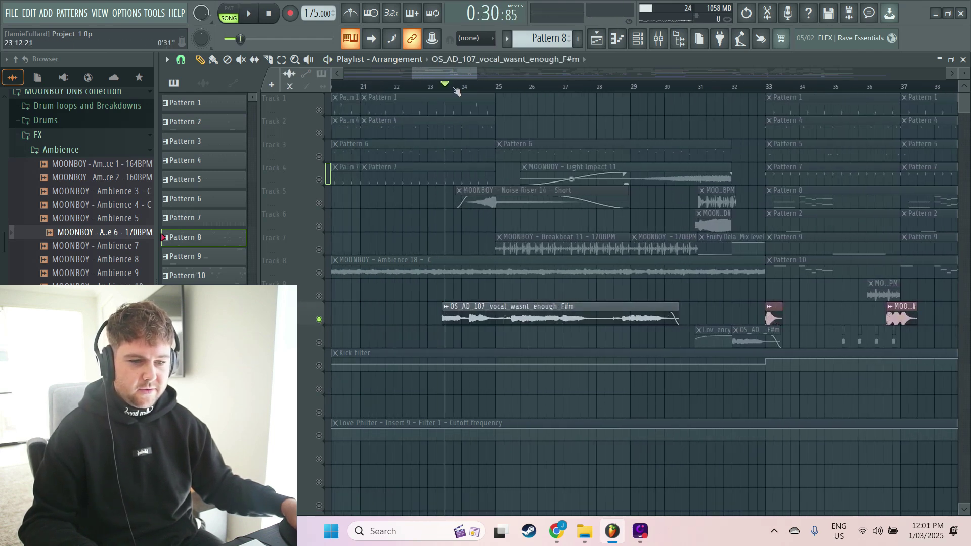
pyautogui.press('space')
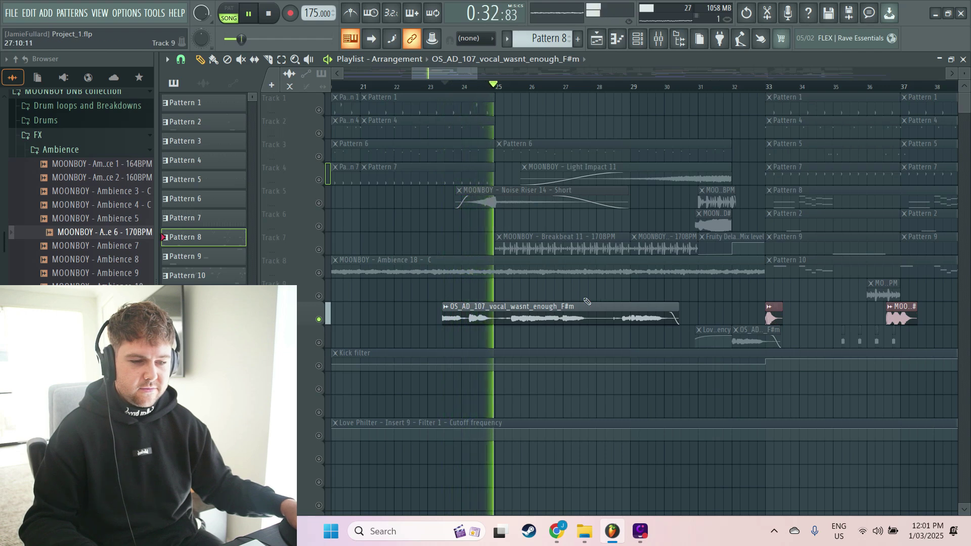
pyautogui.scroll(-2, 520, 260)
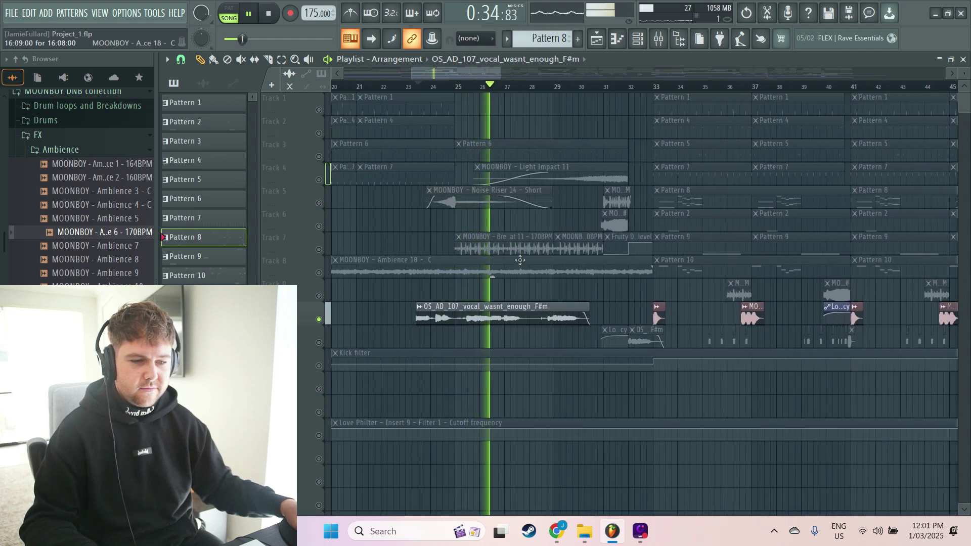
pyautogui.press('space')
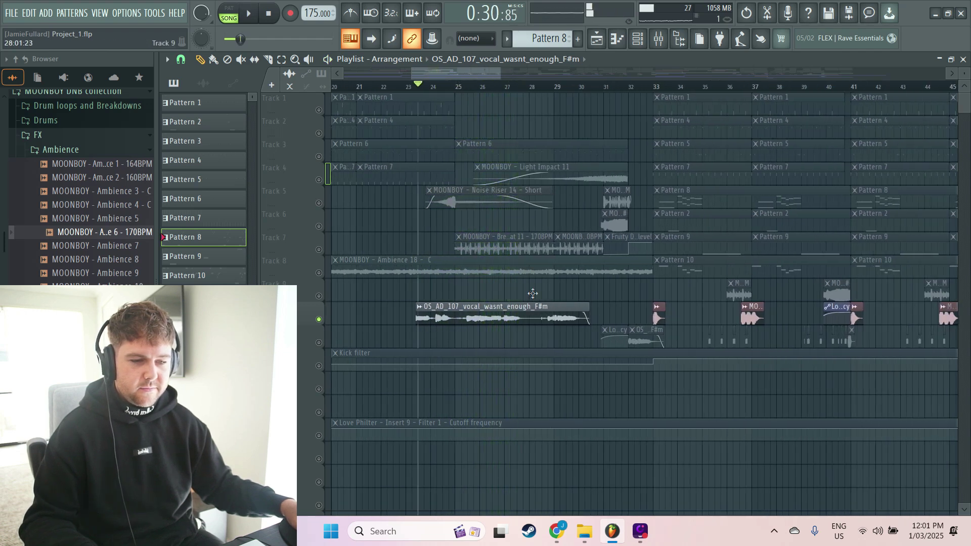
# Move the vocal clip on Track 10 to start just before bar 24, and play its last phrase from bar 29.
pyautogui.scroll(-1, 485, 287)
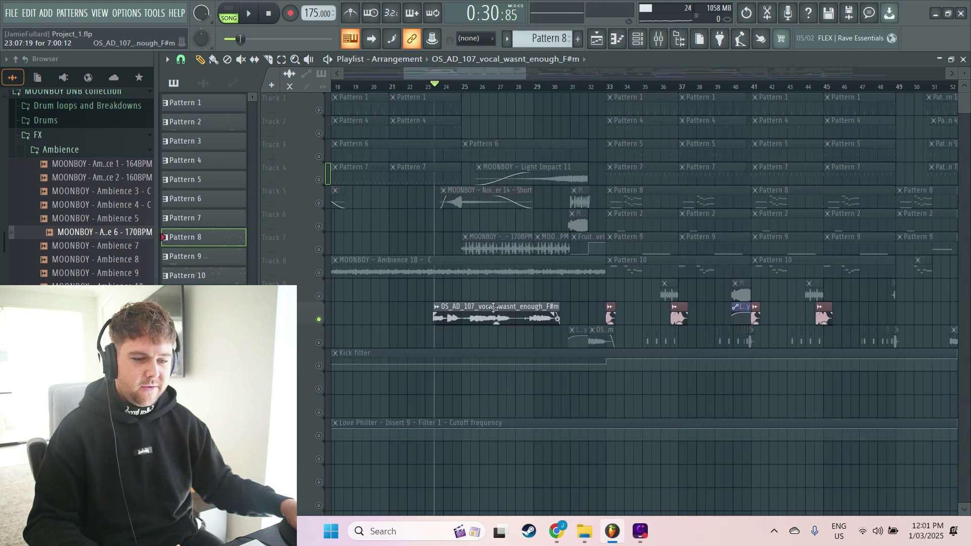
pyautogui.moveTo(493, 307); pyautogui.dragTo(505, 306)
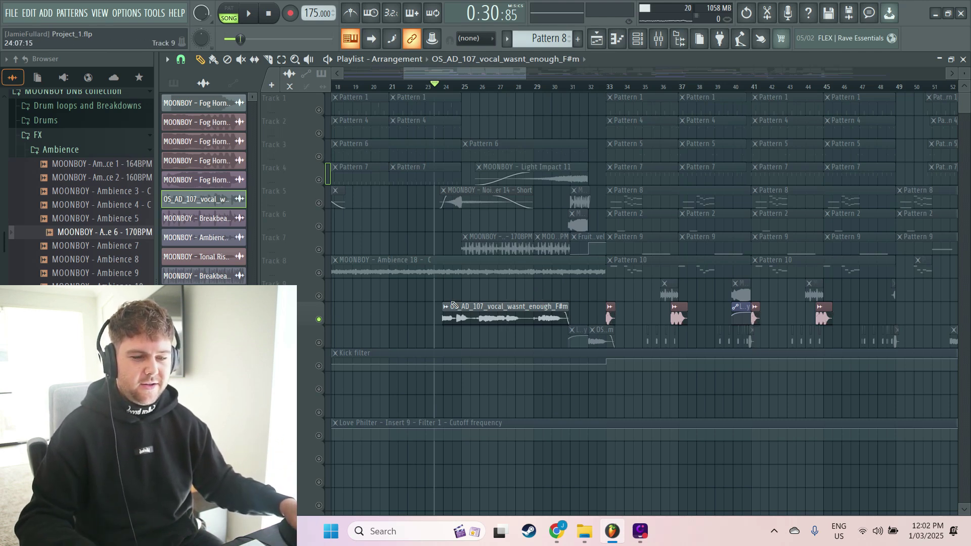
pyautogui.scroll(3, 452, 305)
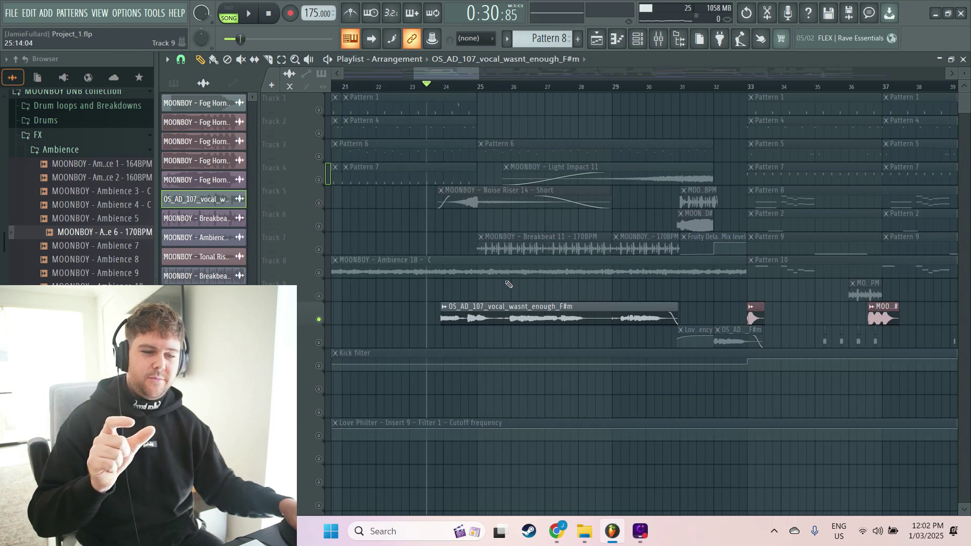
pyautogui.click(610, 87)
pyautogui.press('space')
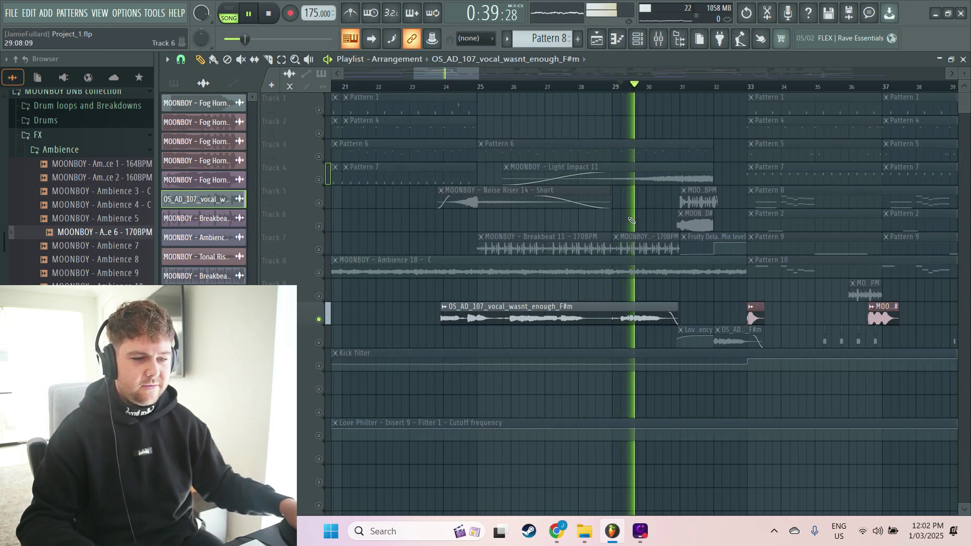
pyautogui.press('space')
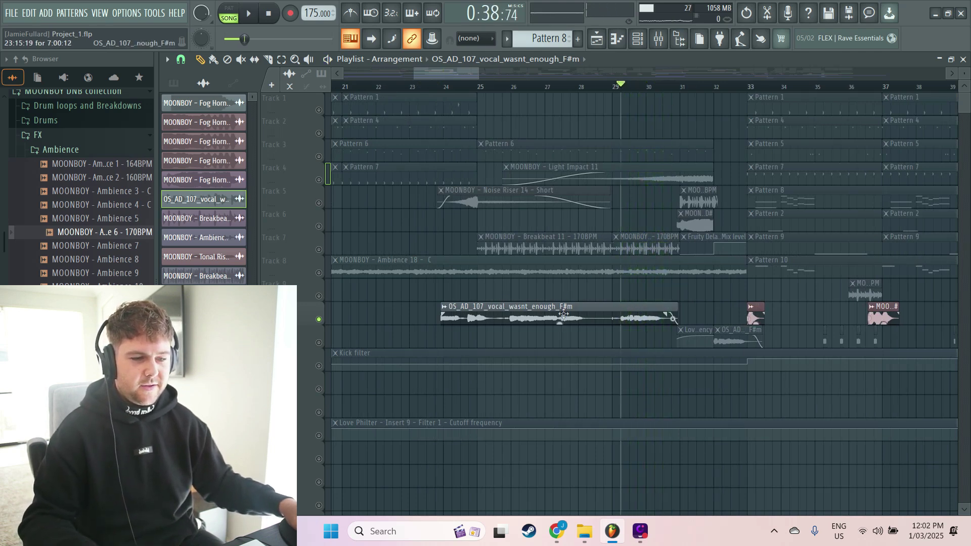
# Delete the OS_AD_107_vocal_wasnt_enough_F#m clip from Track 10 and restore all the tracks.
pyautogui.rightClick(562, 314)
pyautogui.scroll(-3, 496, 310)
pyautogui.scroll(-3, 496, 310)
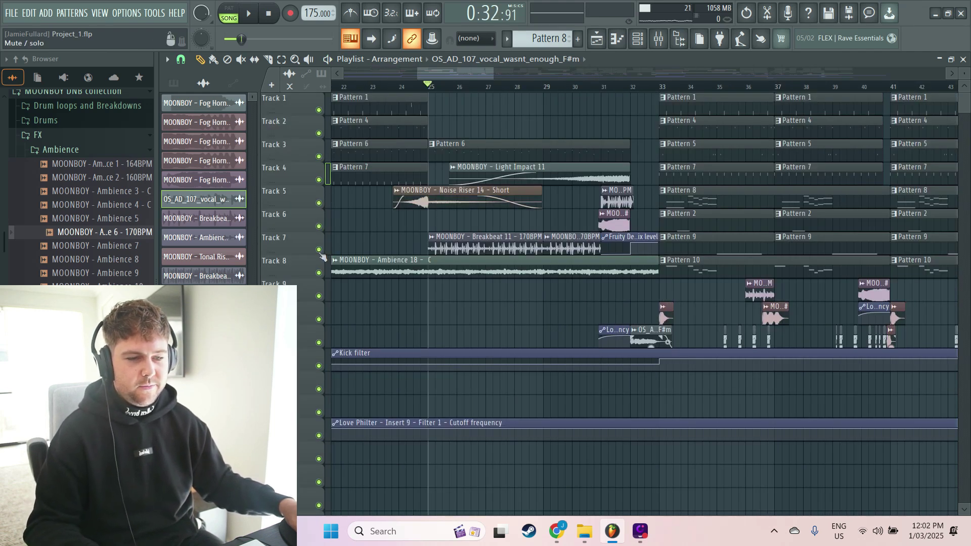
# Solo Track 7 and play the MOONBOY - Breakbeat 11 clip from bar 25.
pyautogui.rightClick(319, 249)
pyautogui.press('space')
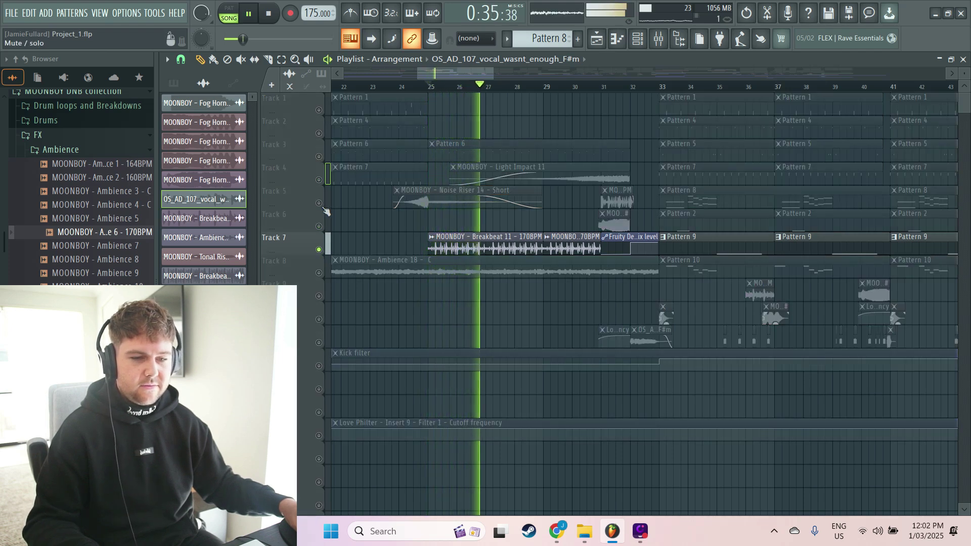
pyautogui.press('space')
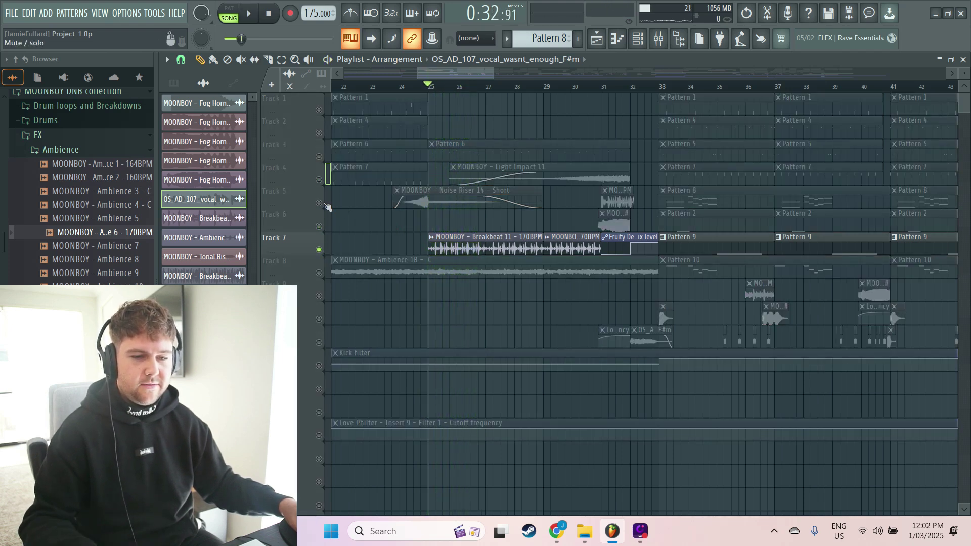
# Solo Track 5, play the short breakbeat clip at bar 31, and restore all the tracks.
pyautogui.rightClick(319, 203)
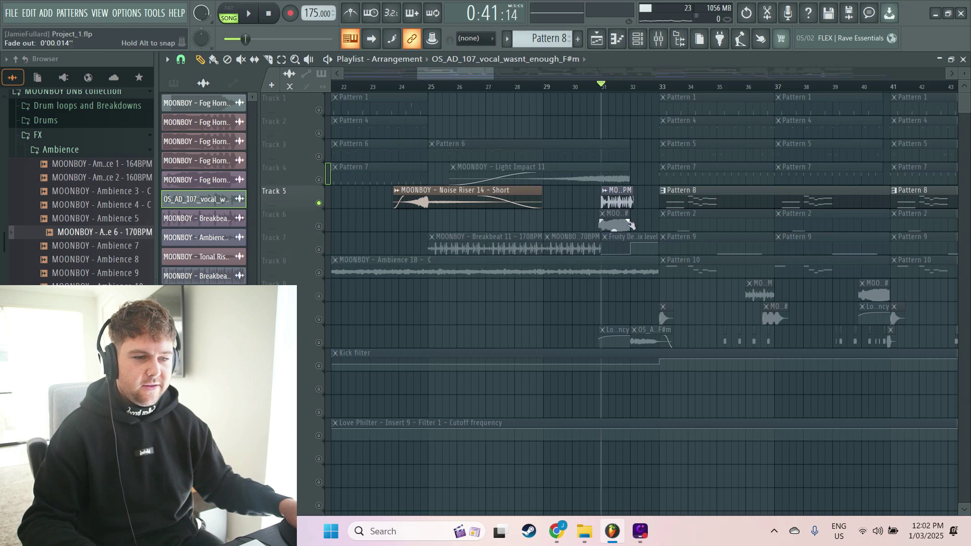
pyautogui.scroll(4, 631, 225)
pyautogui.press('space')
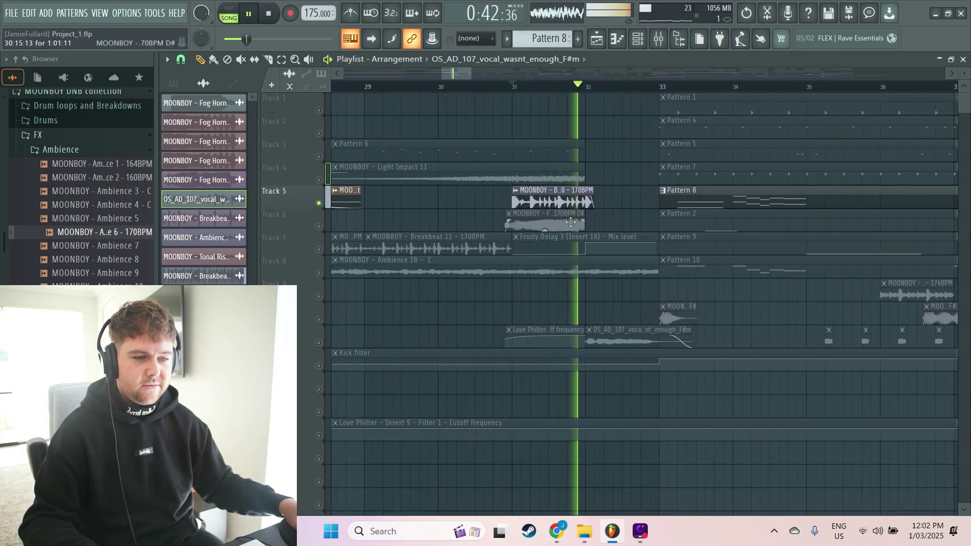
pyautogui.press('space')
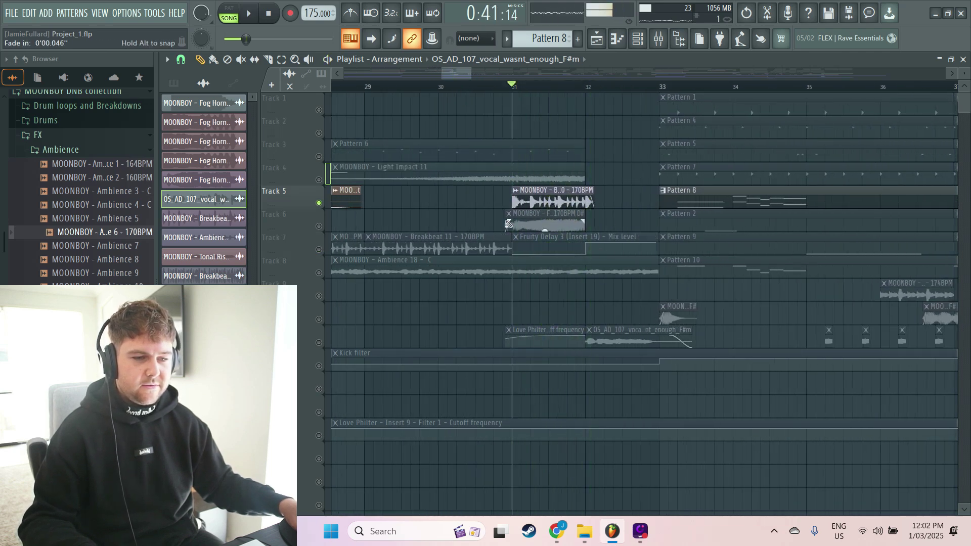
pyautogui.rightClick(319, 203)
# Play the full arrangement from bar 31 through the drop at bar 33.
pyautogui.scroll(-4, 395, 221)
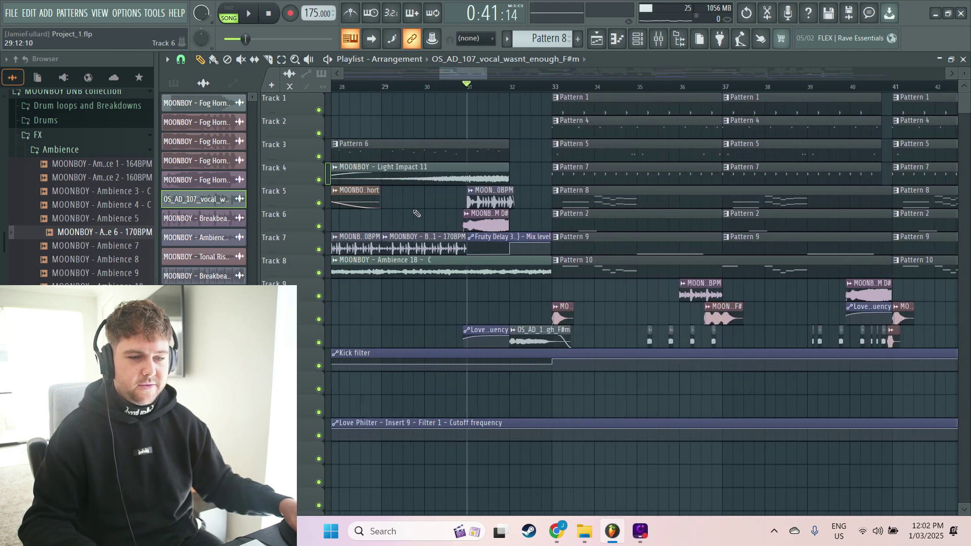
pyautogui.scroll(-3, 431, 229)
pyautogui.press('space')
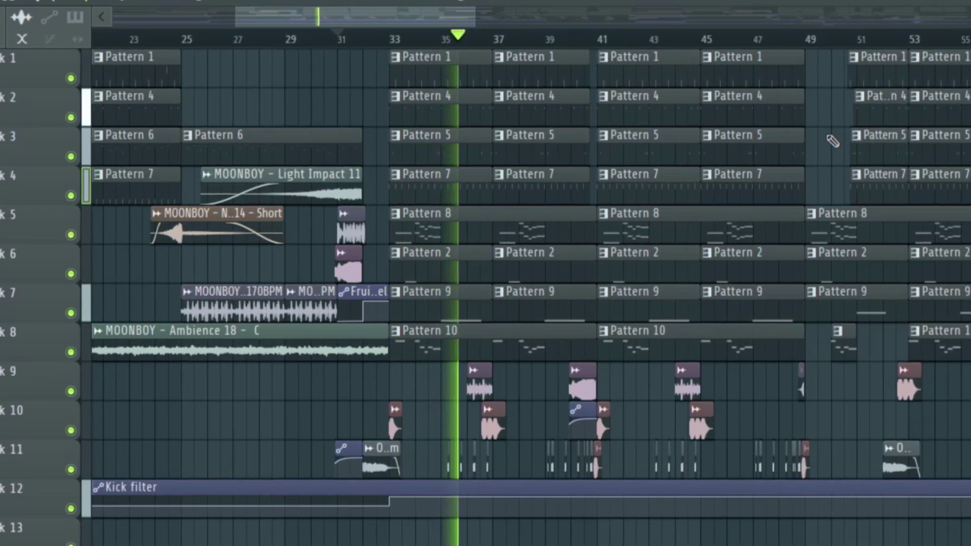
# Stop the full playback, solo Track 6 and play the MOONBOY - Fog Horn 3 clip leading into bar 31.
pyautogui.scroll(4, 589, 186)
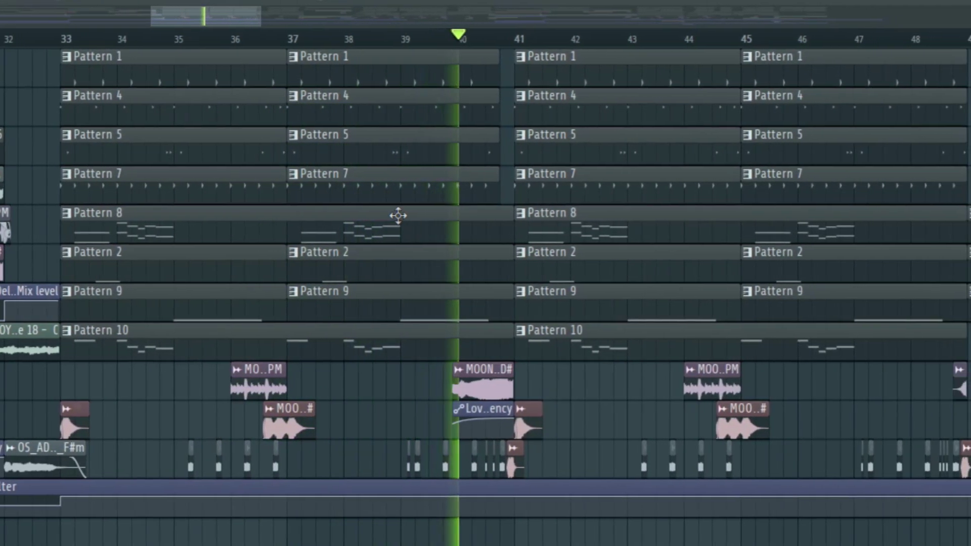
pyautogui.press('space')
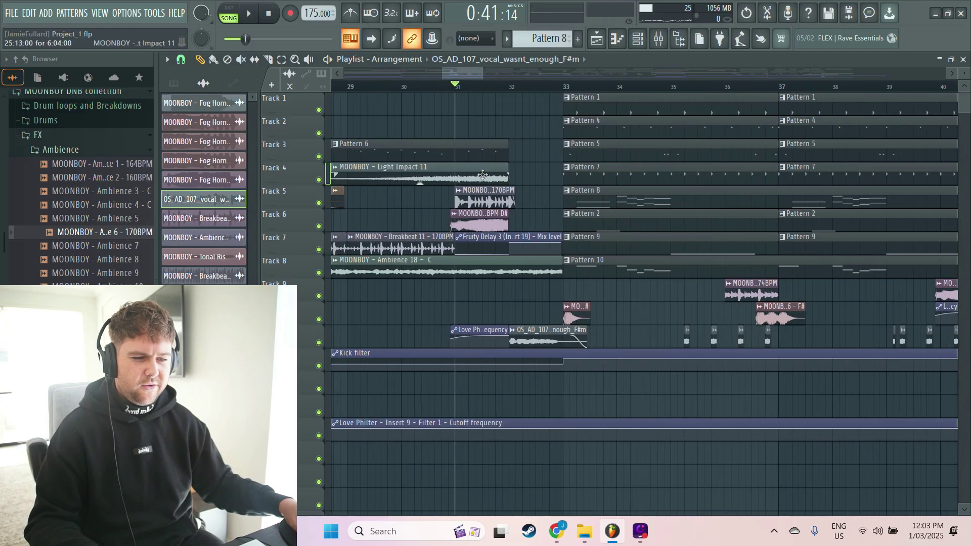
pyautogui.rightClick(319, 227)
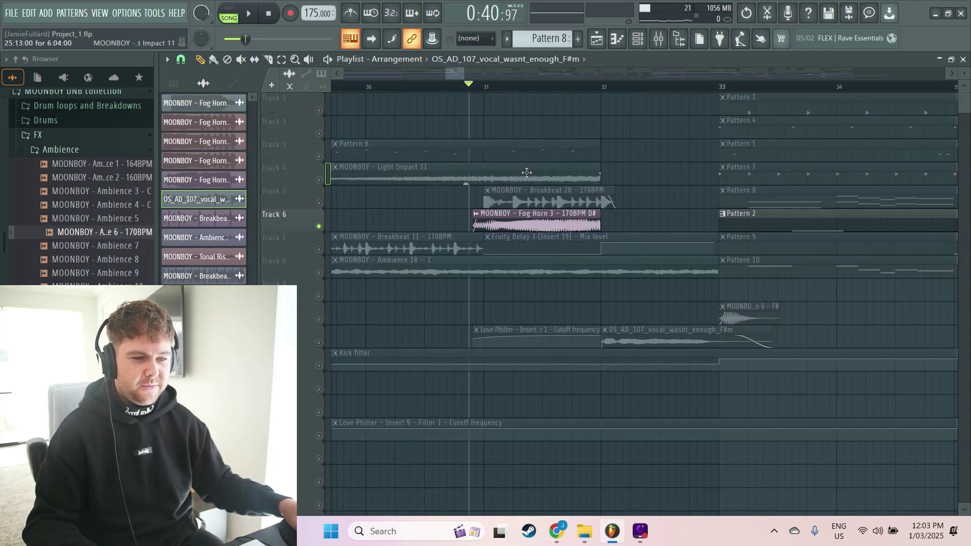
pyautogui.keyDown('ctrl'); pyautogui.scroll(-6, 484, 148); pyautogui.keyUp('ctrl')
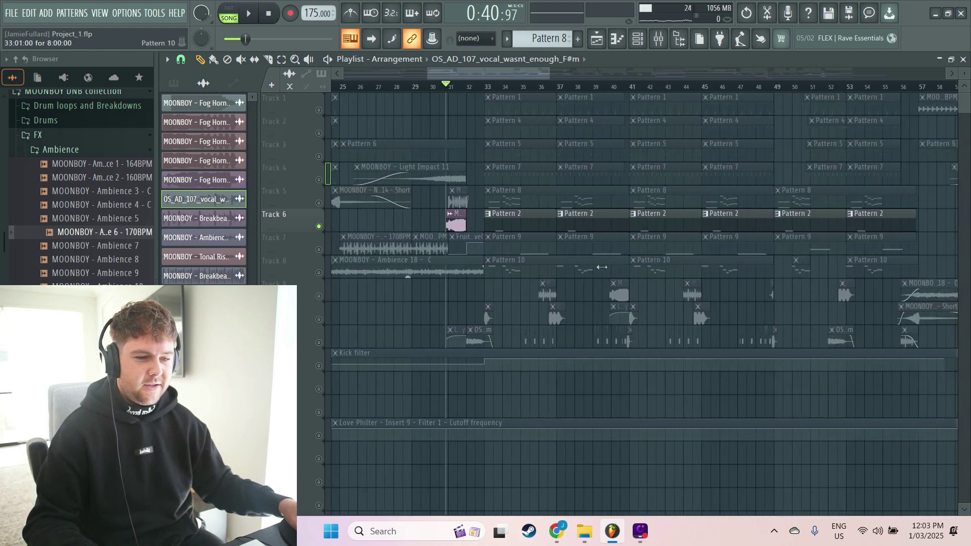
pyautogui.keyDown('ctrl'); pyautogui.scroll(3, 477, 171); pyautogui.keyUp('ctrl')
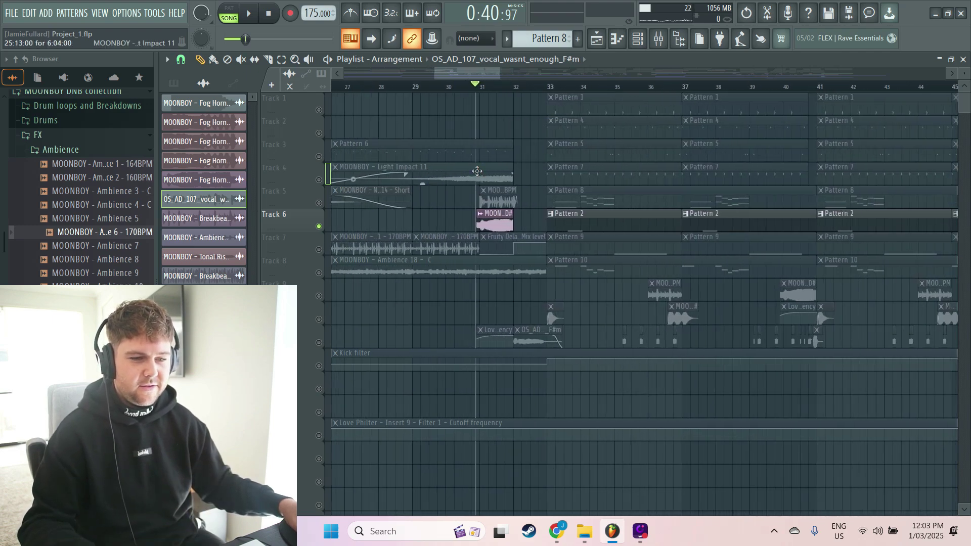
pyautogui.keyDown('ctrl'); pyautogui.scroll(3, 477, 171); pyautogui.keyUp('ctrl')
pyautogui.press('space')
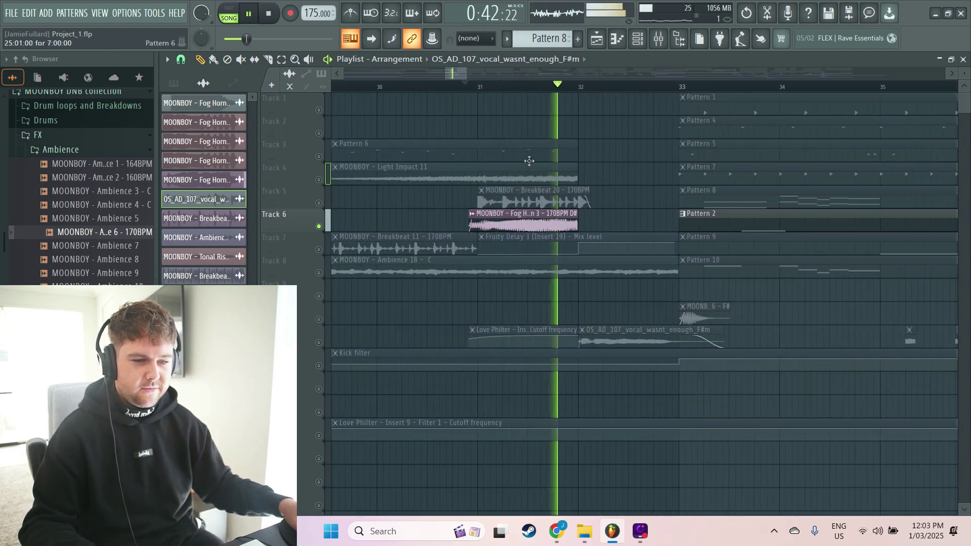
pyautogui.press('space')
# Play Fog Horn 3 with Track 11's Love Philter cutoff automation, and play the OS_AD_107_vocal_wasnt_enough_F#m clip from bar 32.
pyautogui.press('space')
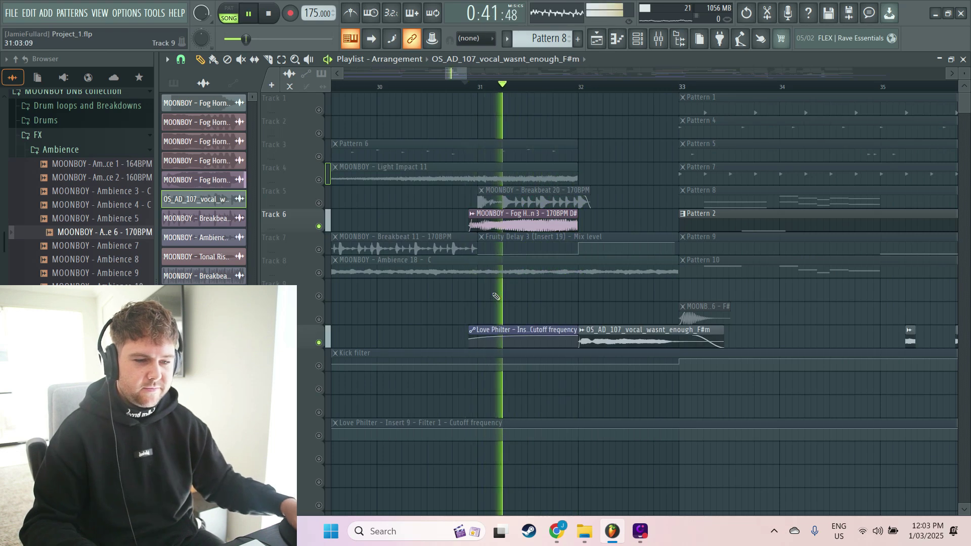
pyautogui.press('space')
pyautogui.keyDown('ctrl'); pyautogui.scroll(-2, 500, 283); pyautogui.keyUp('ctrl')
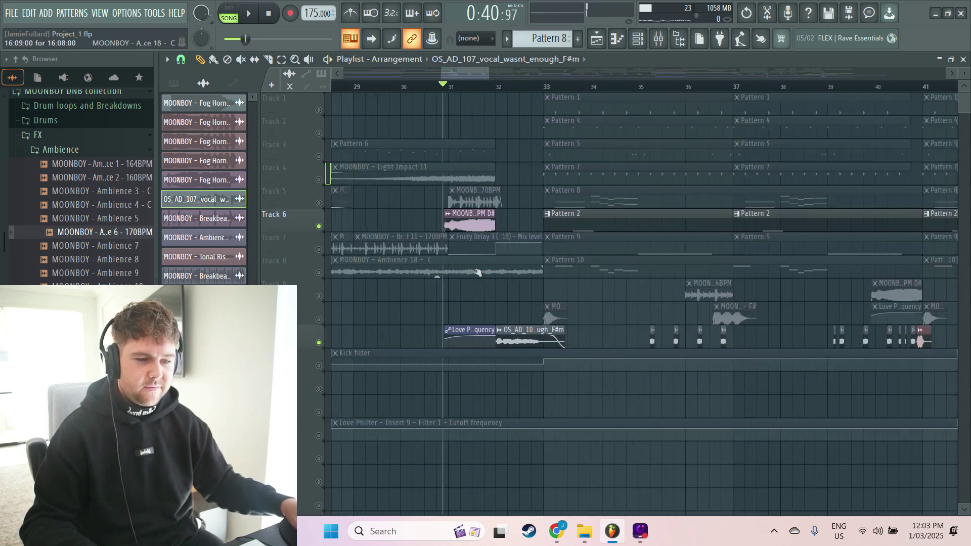
pyautogui.press('space')
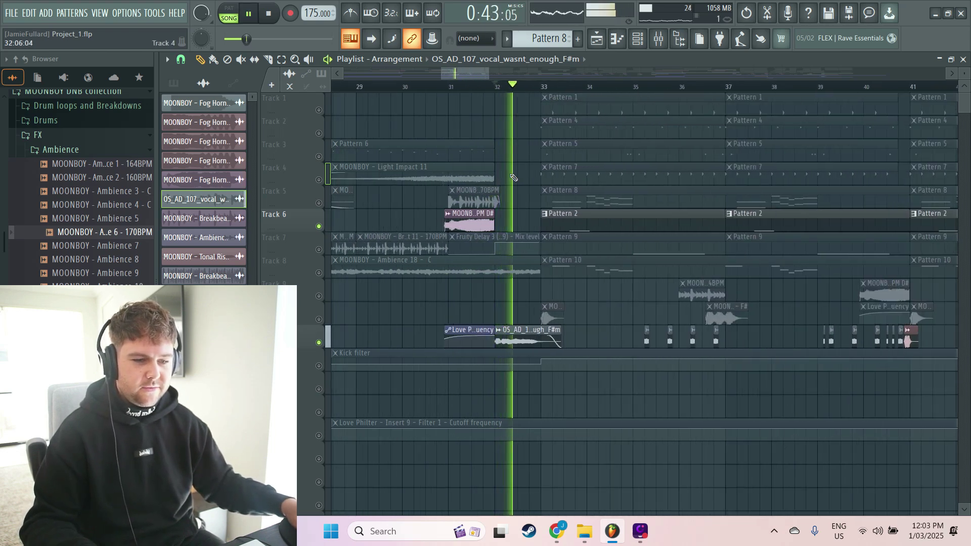
pyautogui.press('space')
# Enable only Tracks 1 to 4 and the Kick filter track, and play the drum patterns from bar 33.
pyautogui.keyDown('ctrl'); pyautogui.scroll(3, 534, 192); pyautogui.keyUp('ctrl')
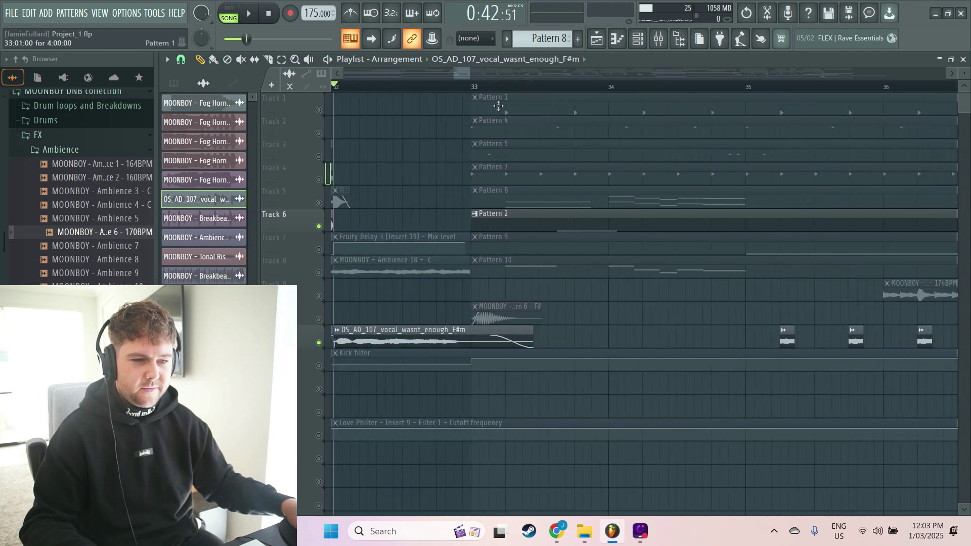
pyautogui.moveTo(320, 112); pyautogui.dragTo(324, 160)
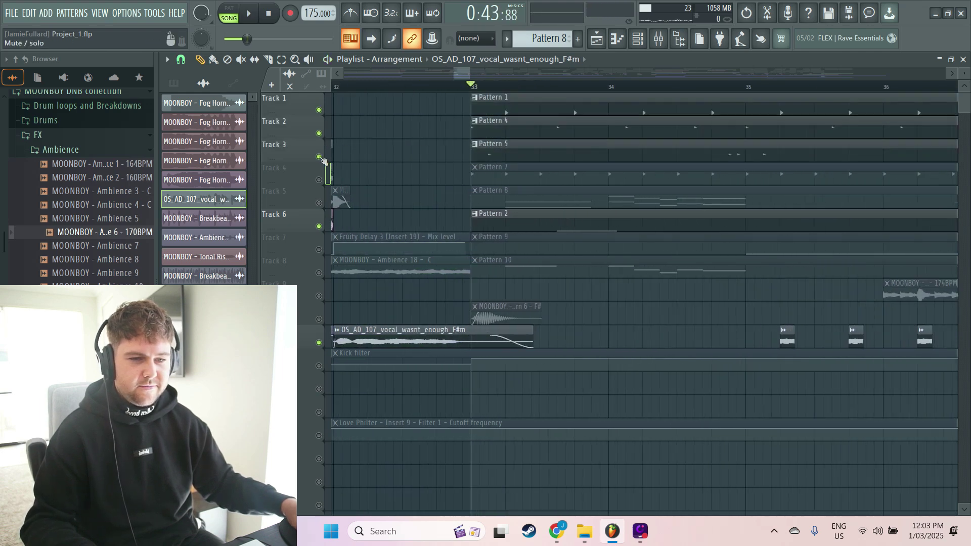
pyautogui.keyDown('ctrl'); pyautogui.scroll(-5, 403, 178); pyautogui.keyUp('ctrl')
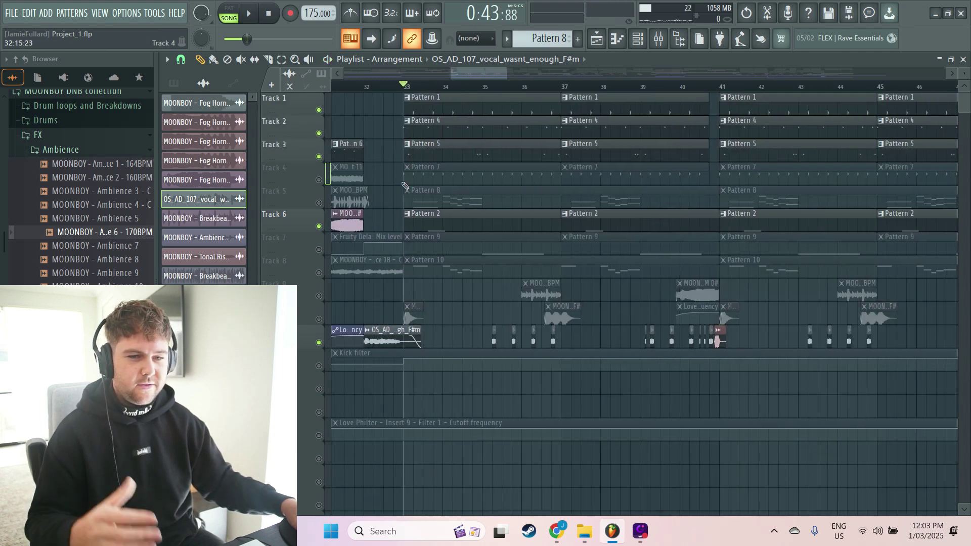
pyautogui.keyDown('ctrl'); pyautogui.scroll(1, 429, 142); pyautogui.keyUp('ctrl')
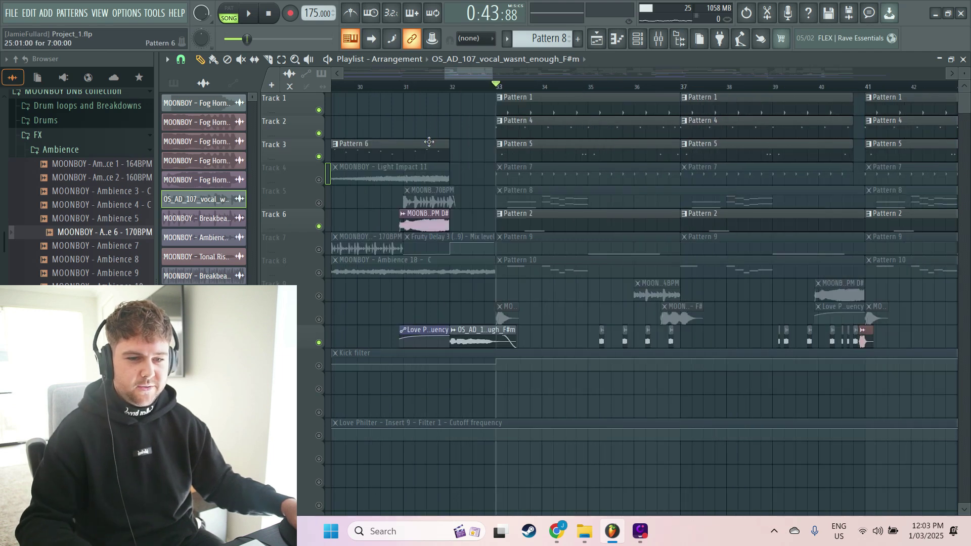
pyautogui.click(319, 180)
pyautogui.press('space')
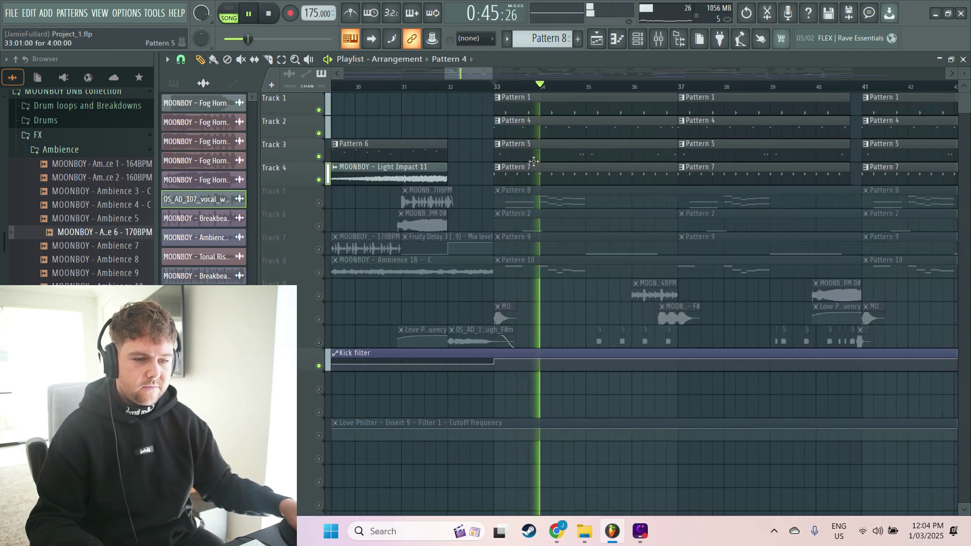
pyautogui.press('space')
# Isolate Track 10 and play up to its MOONBOY - Fog Horn 6 clip at bar 33.
pyautogui.keyDown('ctrl'); pyautogui.click(318, 226); pyautogui.keyUp('ctrl')
pyautogui.keyDown('ctrl'); pyautogui.scroll(2, 436, 239); pyautogui.keyUp('ctrl')
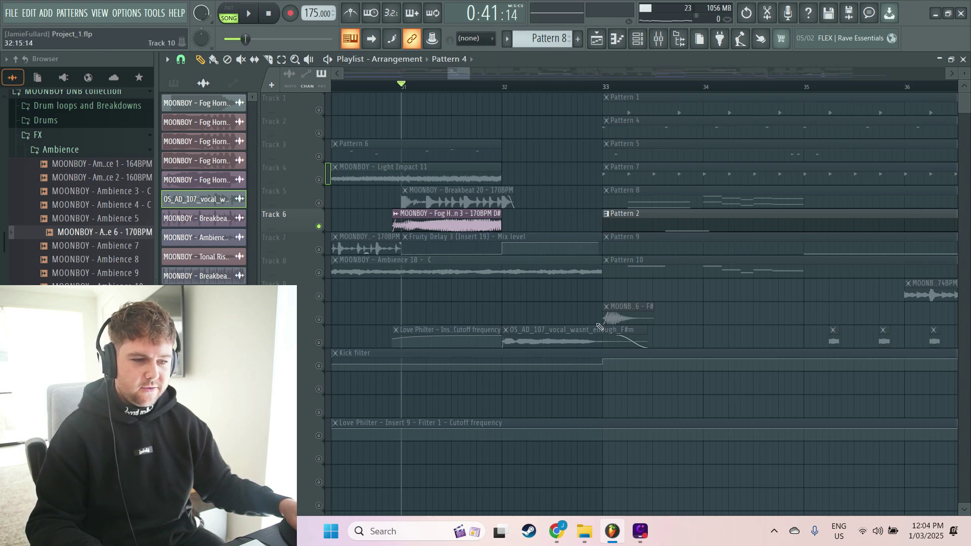
pyautogui.click(319, 320)
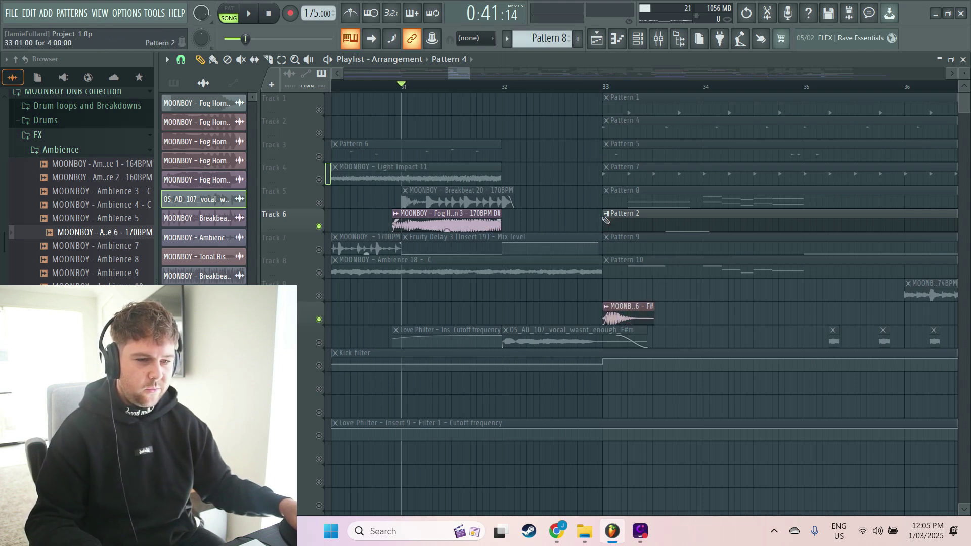
pyautogui.press('space')
pyautogui.click(318, 226)
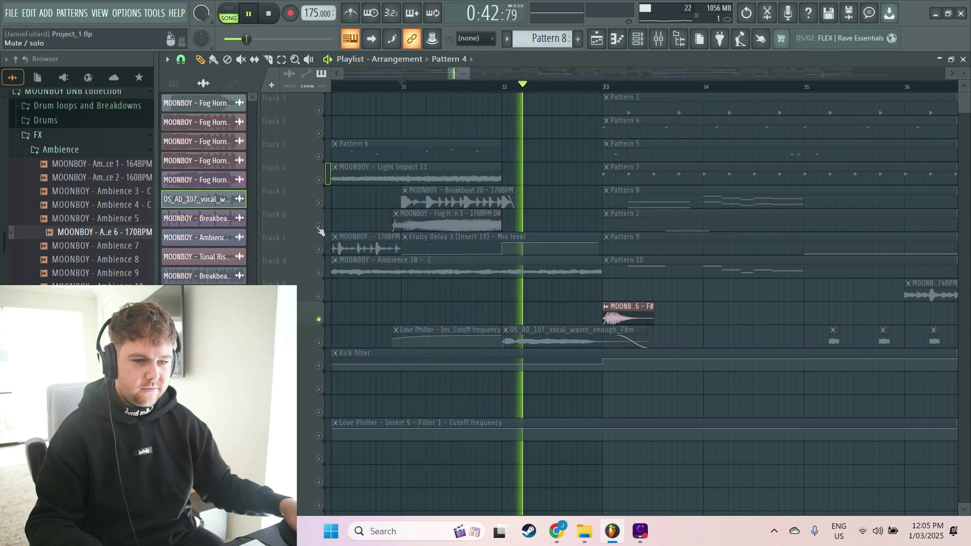
pyautogui.press('space')
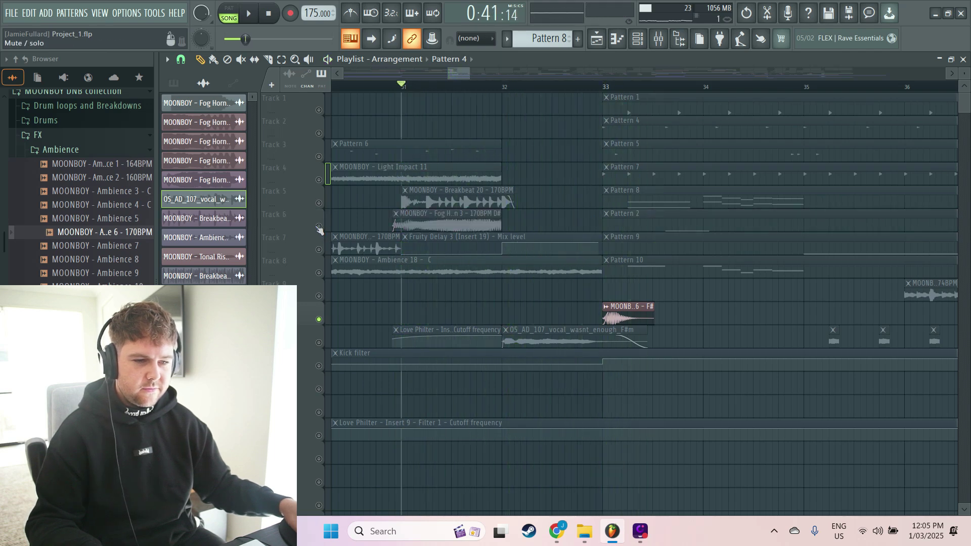
# Unmute Track 5 and play Pattern 8 together with the Fog Horn 6 clip from bar 33.
pyautogui.click(319, 226)
pyautogui.moveTo(613, 87); pyautogui.dragTo(443, 229)
pyautogui.click(319, 202)
pyautogui.press('space')
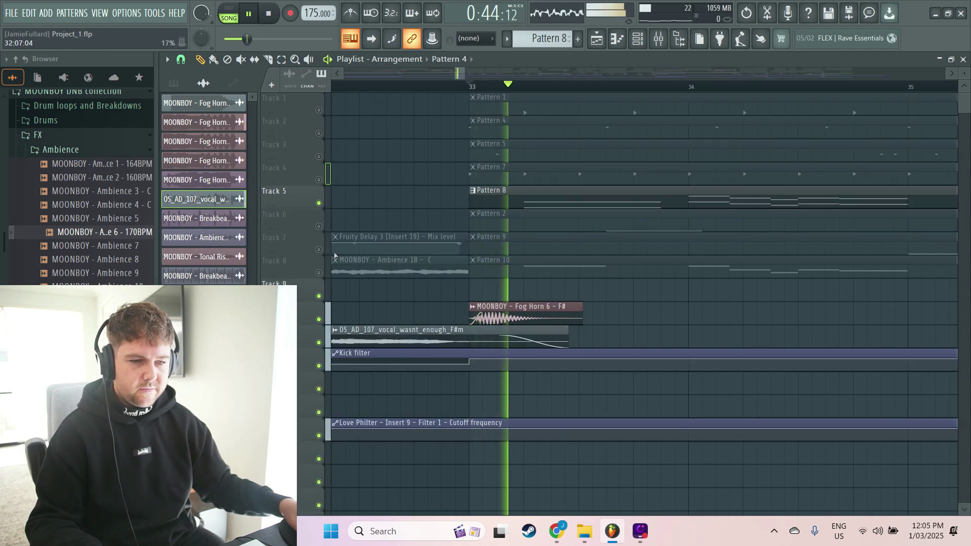
pyautogui.press('space')
# Examine the brass horn notes of Pattern 8 in the piano roll and return to the playlist.
pyautogui.doubleClick(542, 191)
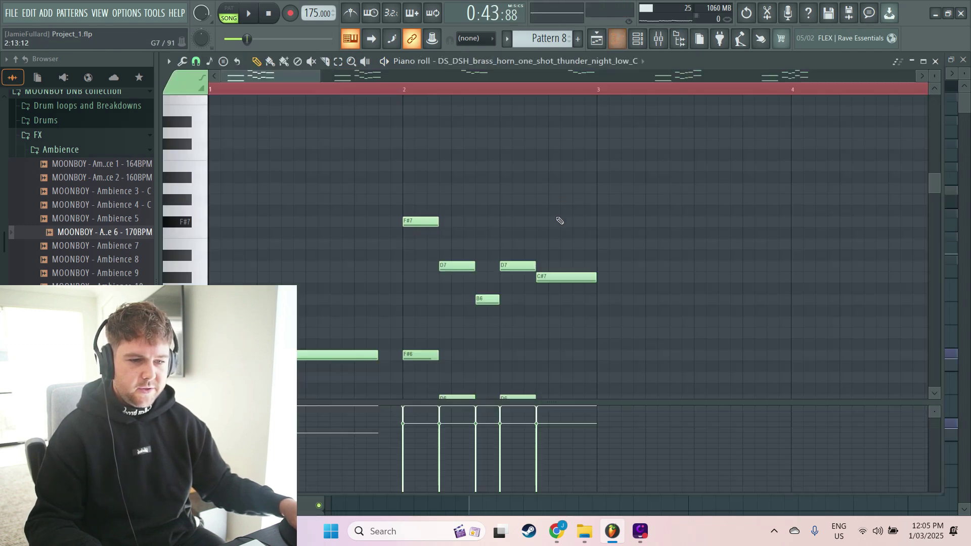
pyautogui.scroll(2, 261, 219)
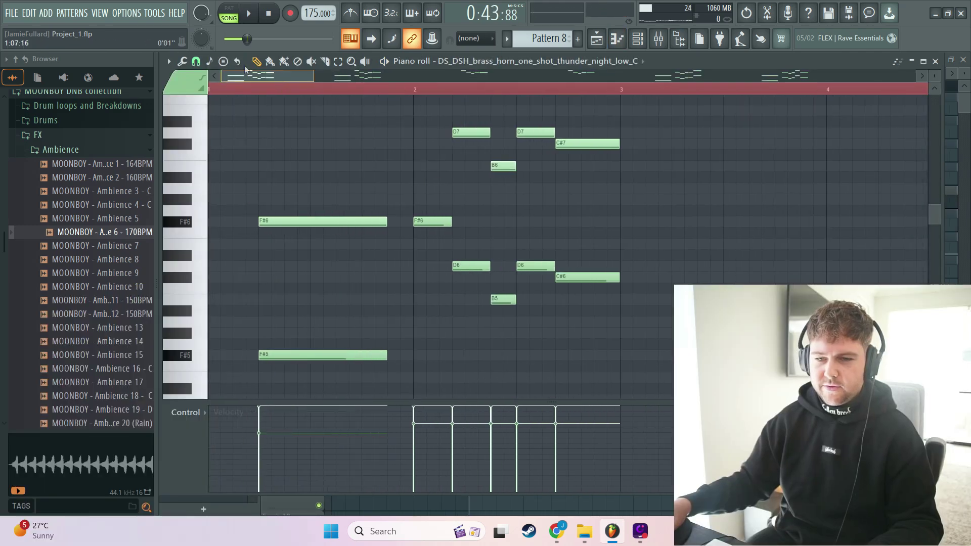
pyautogui.scroll(-1, 283, 186)
pyautogui.scroll(-2, 250, 213)
pyautogui.scroll(-4, 302, 221)
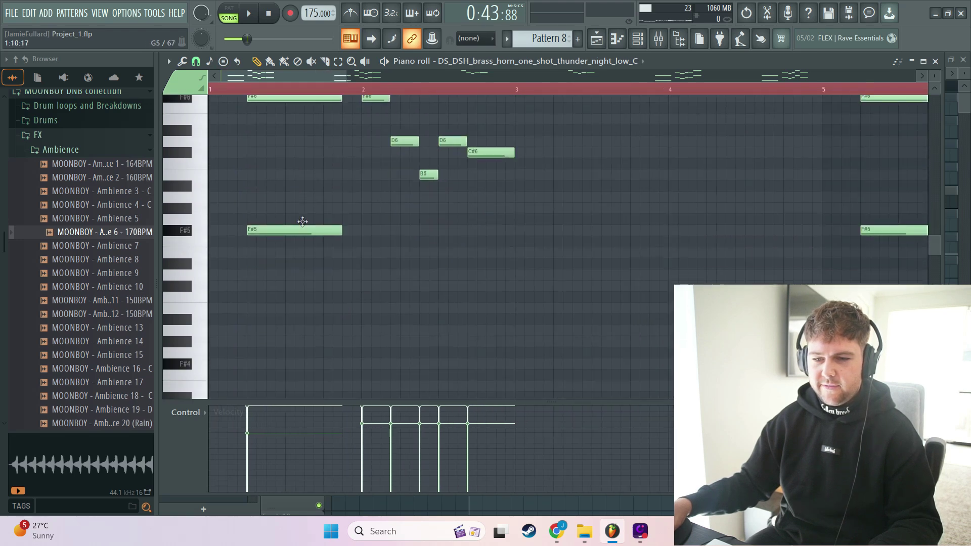
pyautogui.scroll(5, 311, 219)
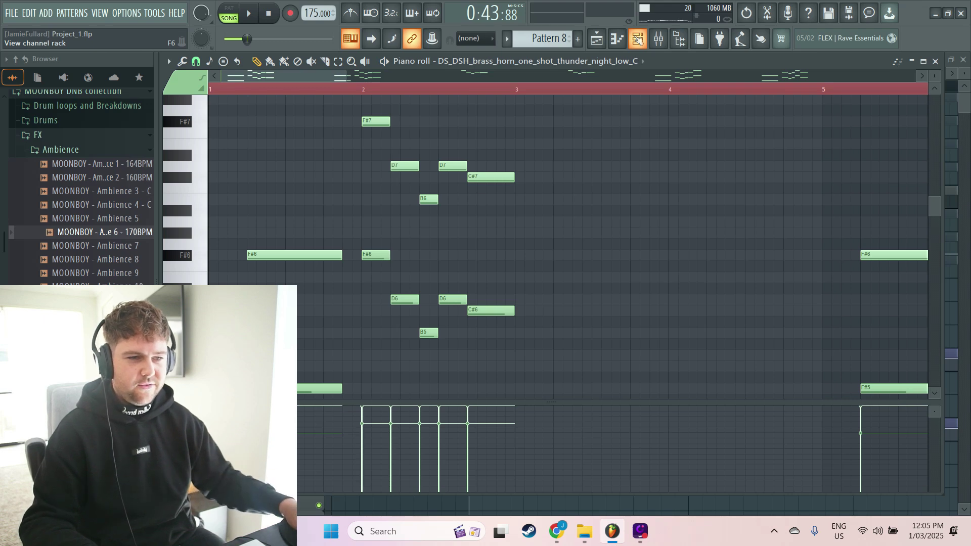
pyautogui.click(598, 40)
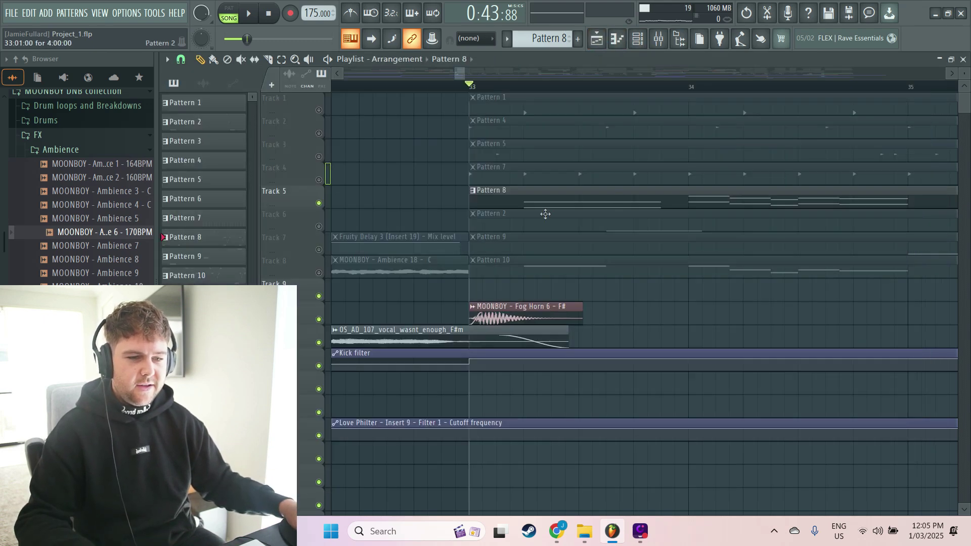
# Keep Track 8 muted, unmute Track 6 alongside Track 5, and play Pattern 2 from bar 33.
pyautogui.click(319, 273)
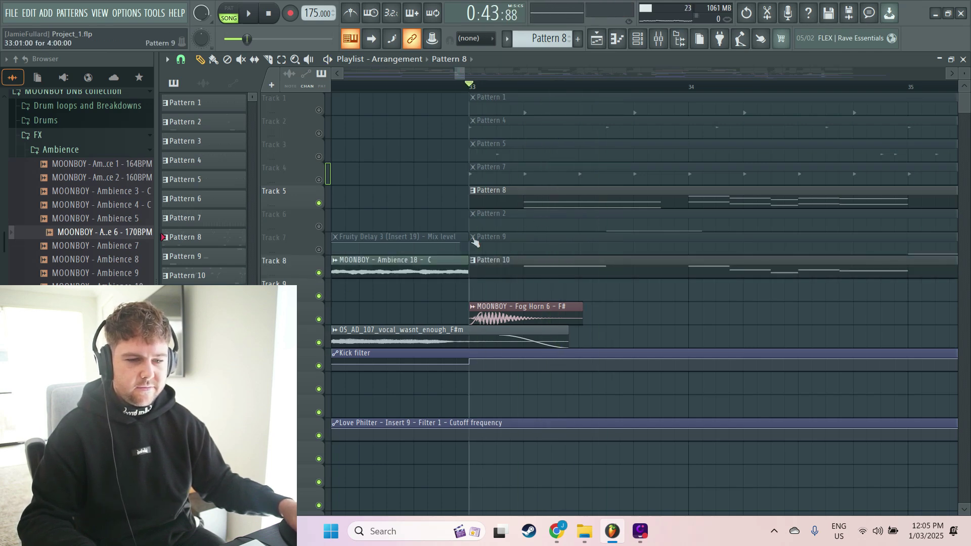
pyautogui.click(321, 271)
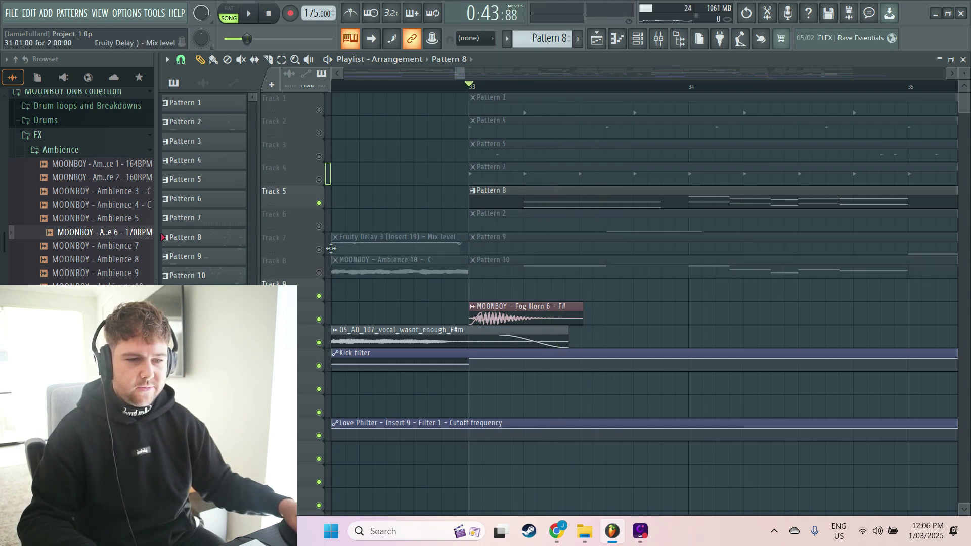
pyautogui.click(319, 226)
pyautogui.press('space')
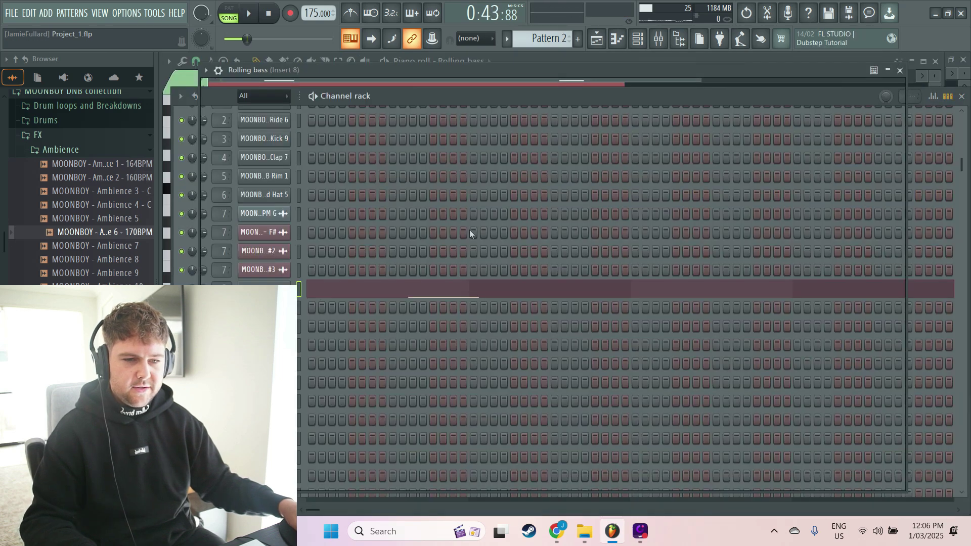
# Inspect and audition the Rolling bass synth of Pattern 2, and play Patterns 8 and 2 together from bar 33 in the playlist.
pyautogui.click(474, 215)
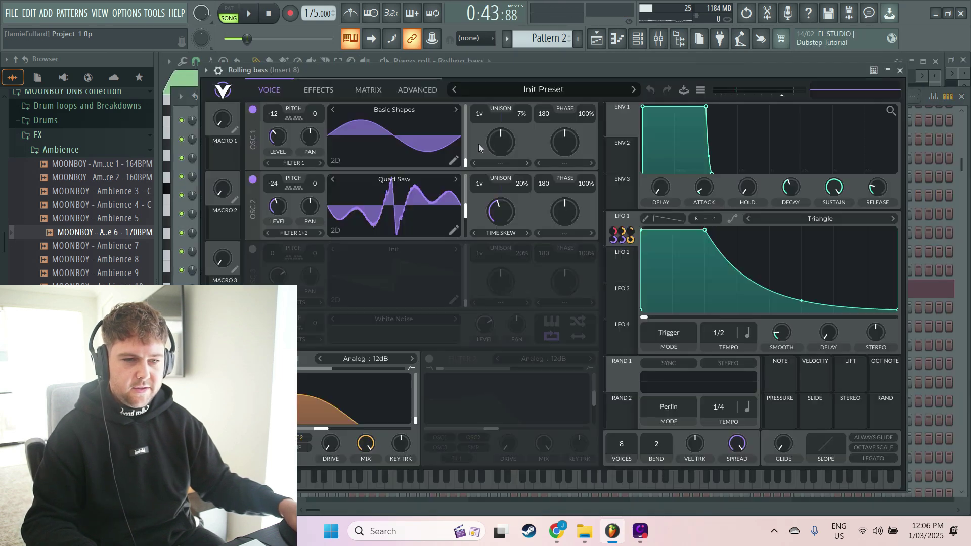
pyautogui.moveTo(600, 74)
pyautogui.mouseDown()
pyautogui.moveTo(596, 54)
pyautogui.moveTo(599, 64)
pyautogui.mouseUp()
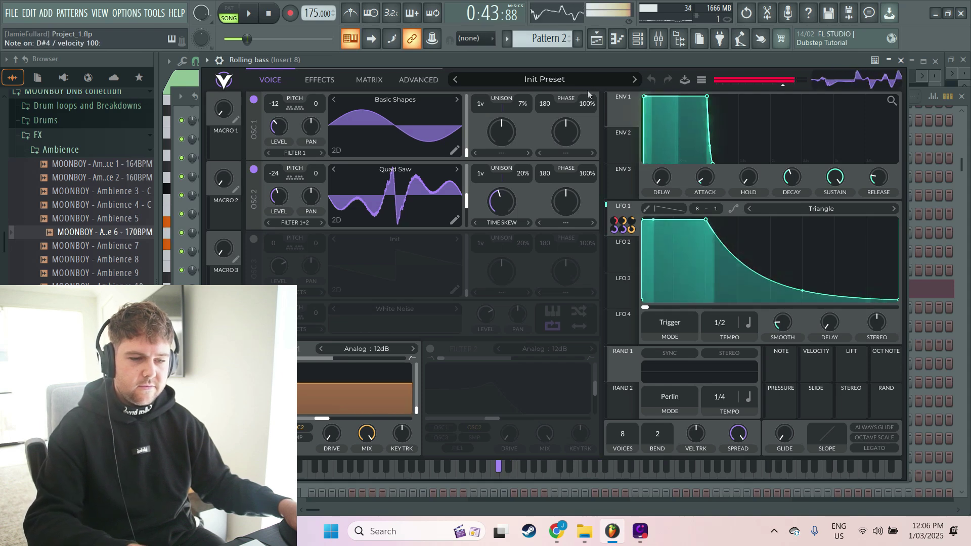
pyautogui.press('F5')
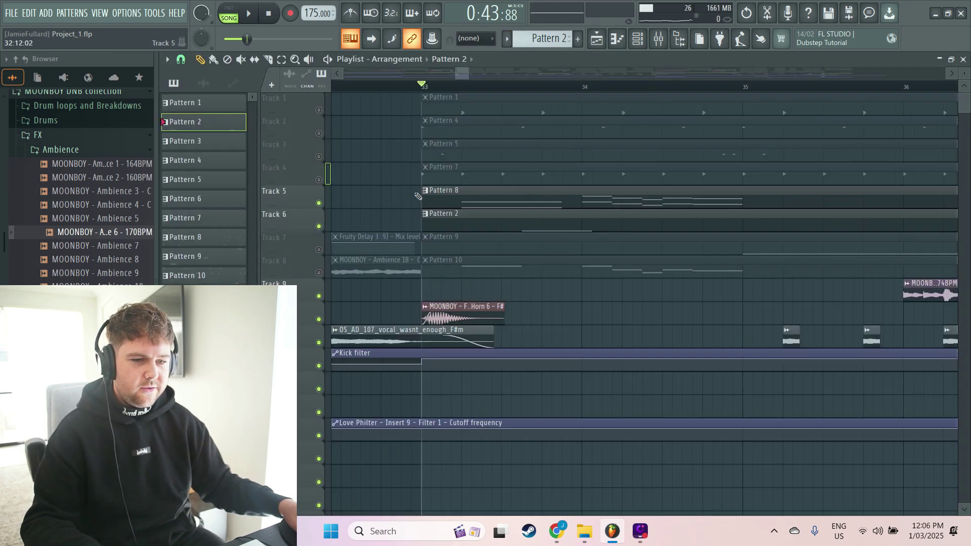
pyautogui.press('space')
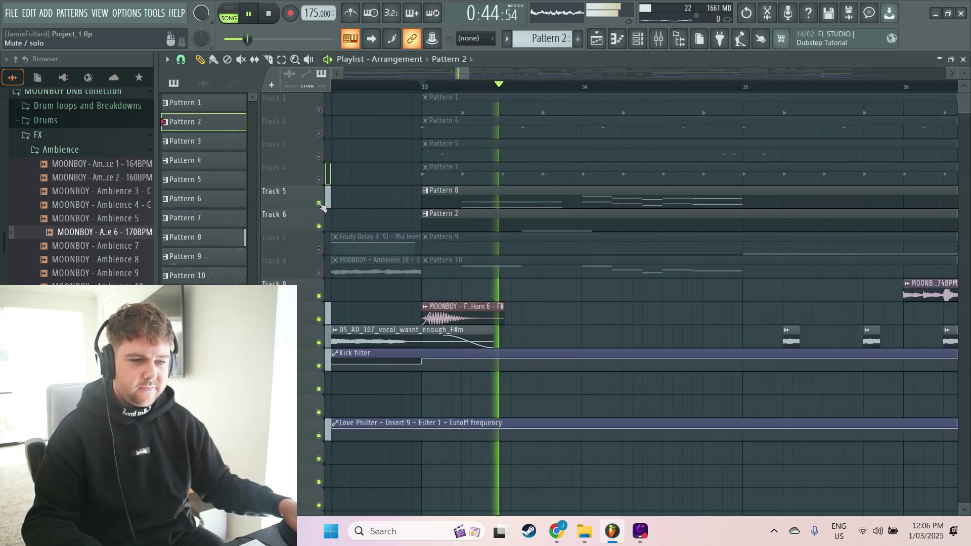
pyautogui.press('space')
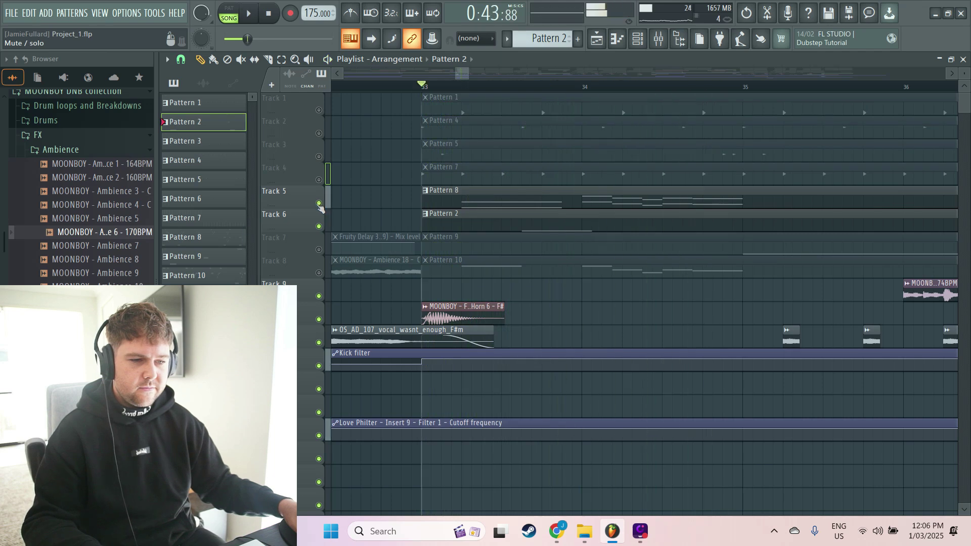
# Play Pattern 9 on Track 7 with Tracks 5, 6 and 8 in the drop, and open its Vital synth.
pyautogui.scroll(-3, 542, 245)
pyautogui.scroll(3, 541, 246)
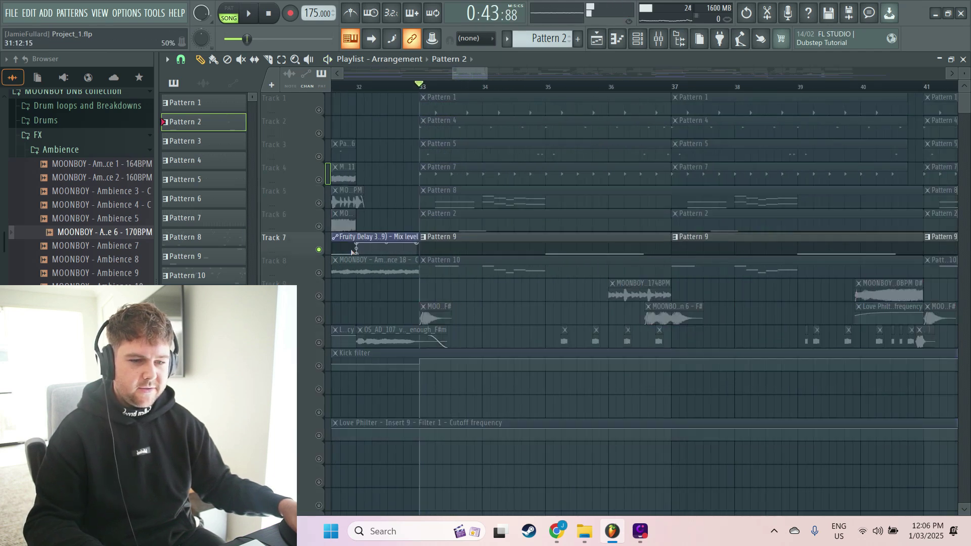
pyautogui.press('space')
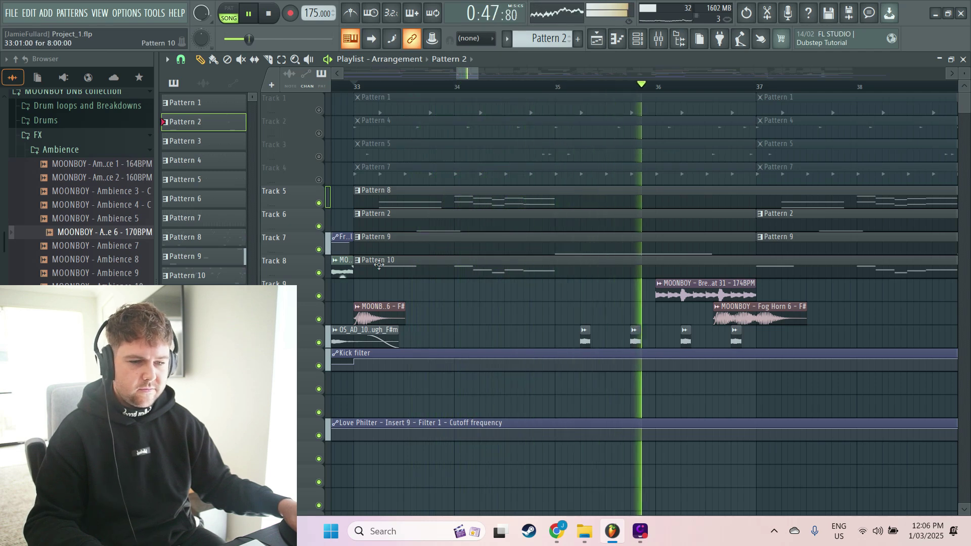
pyautogui.press('space')
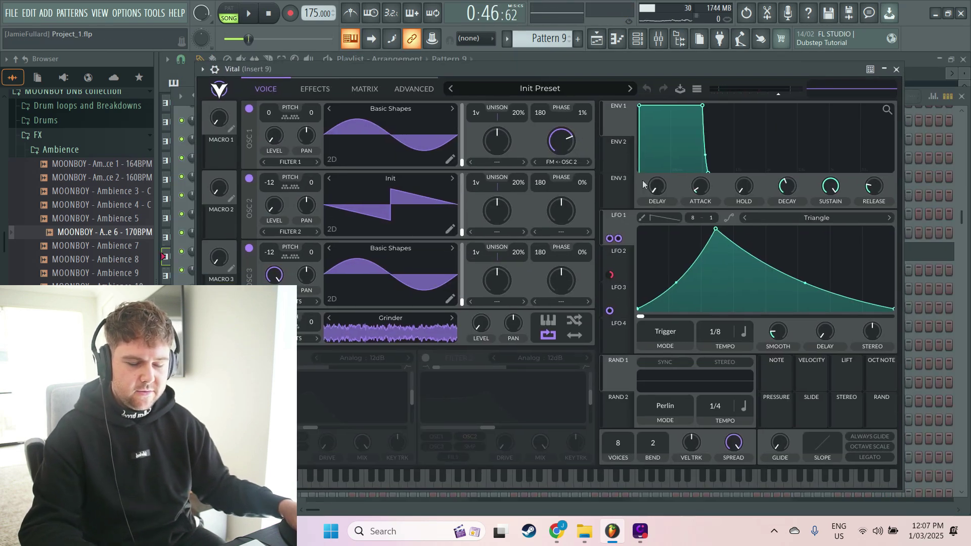
# Audition the Vital synth while inspecting its LFO 2 and LFO 3 shapes, and return to the playlist arrangement.
pyautogui.press('c')
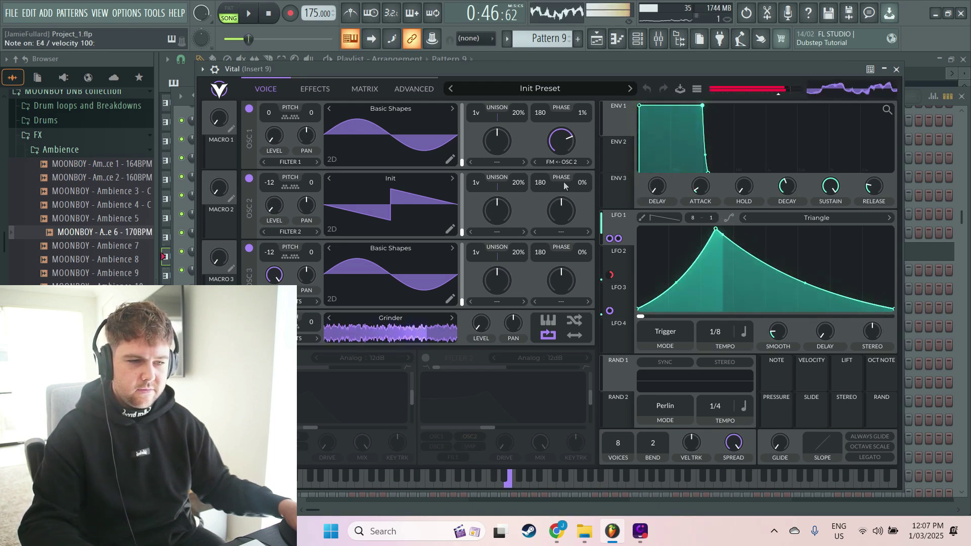
pyautogui.click(618, 253)
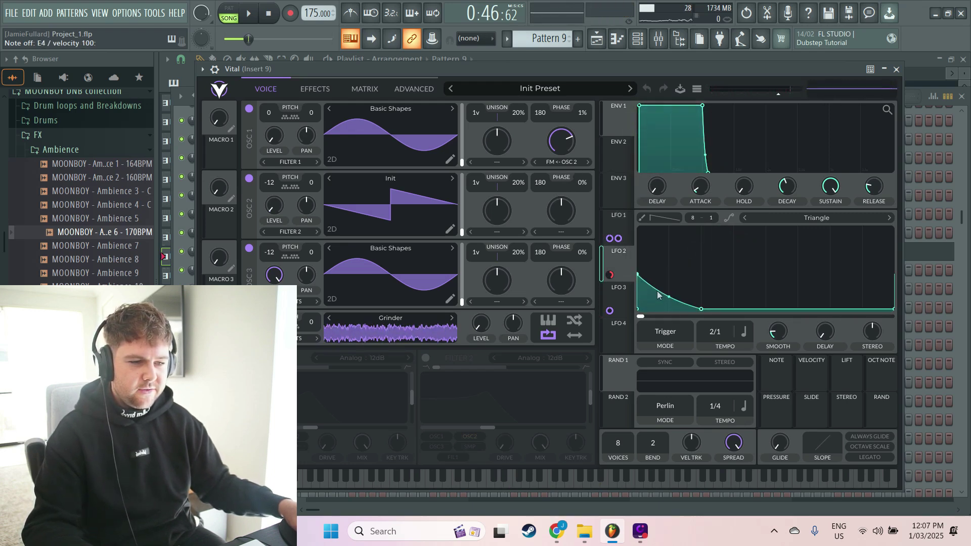
pyautogui.click(622, 295)
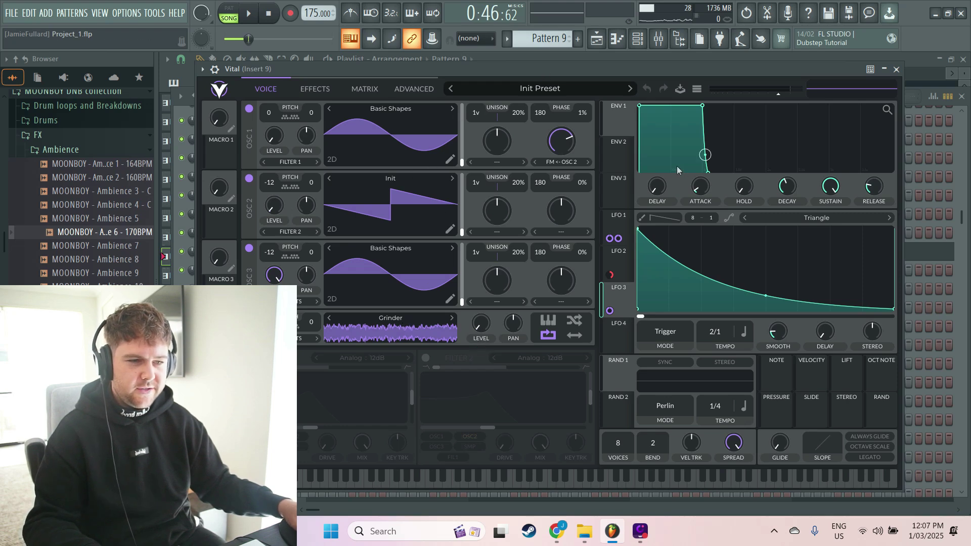
pyautogui.moveTo(675, 72); pyautogui.dragTo(666, 73)
pyautogui.press('c')
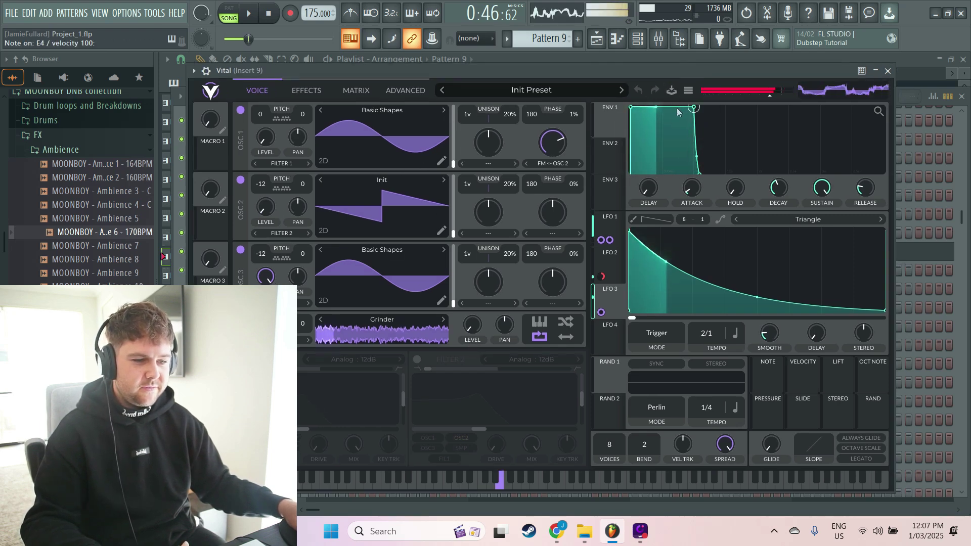
pyautogui.press('F6')
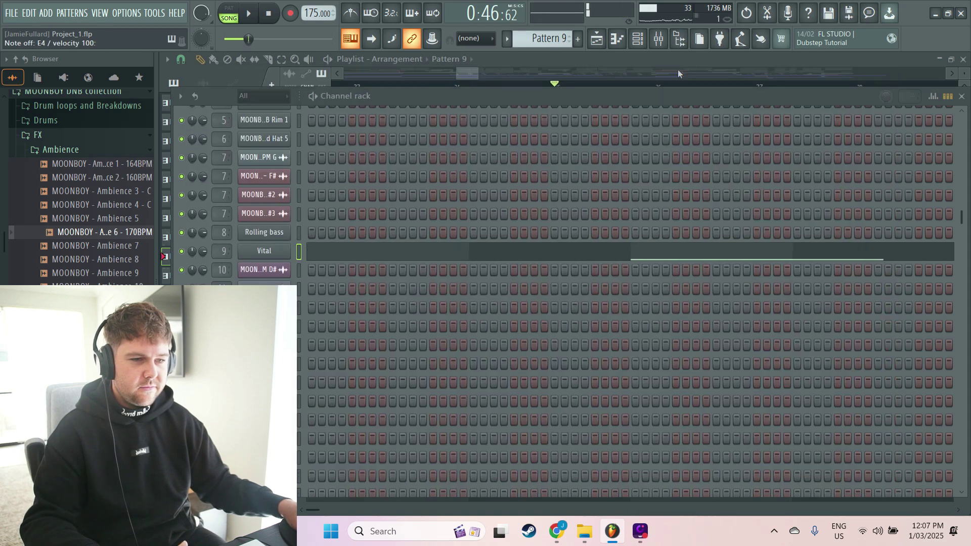
pyautogui.click(596, 39)
pyautogui.keyDown('ctrl'); pyautogui.scroll(-4, 513, 242); pyautogui.keyUp('ctrl')
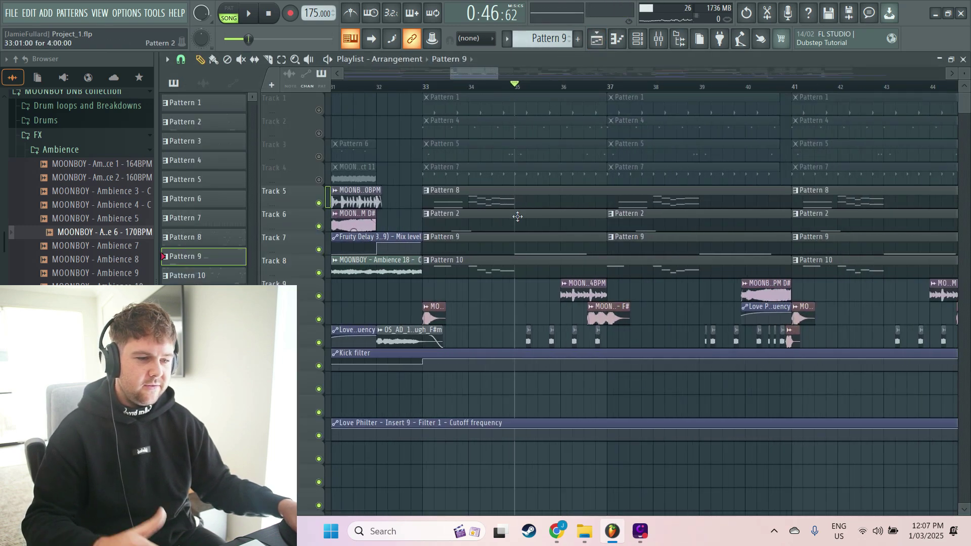
# Solo Track 11 in the drop and play its short audio clips before bar 37 and again from bar 39.
pyautogui.keyDown('ctrl'); pyautogui.scroll(3, 514, 242); pyautogui.keyUp('ctrl')
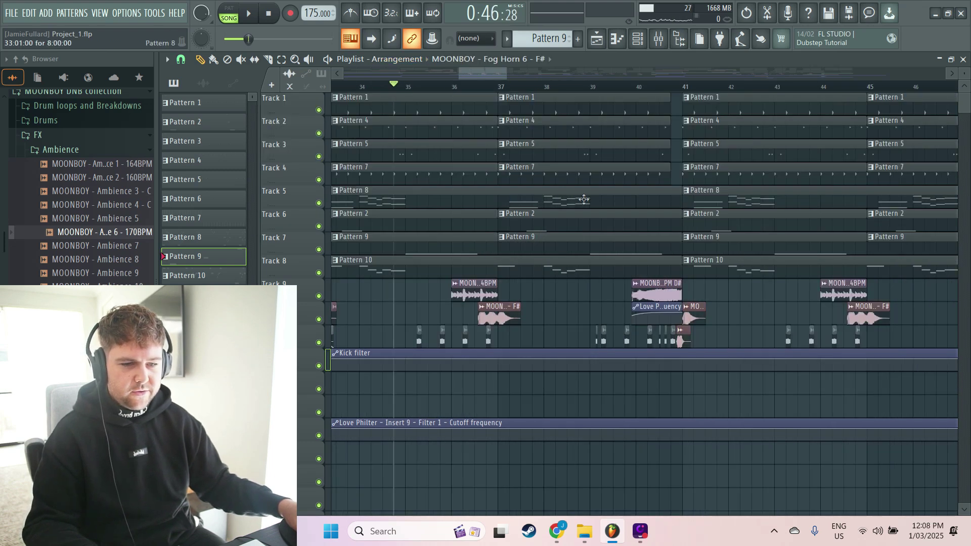
pyautogui.keyDown('ctrl'); pyautogui.scroll(2, 379, 217); pyautogui.keyUp('ctrl')
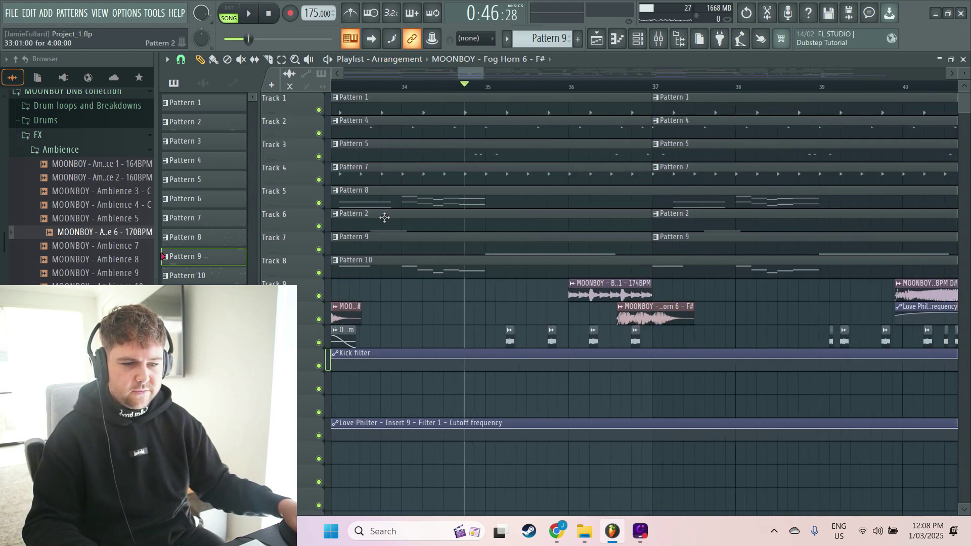
pyautogui.rightClick(319, 343)
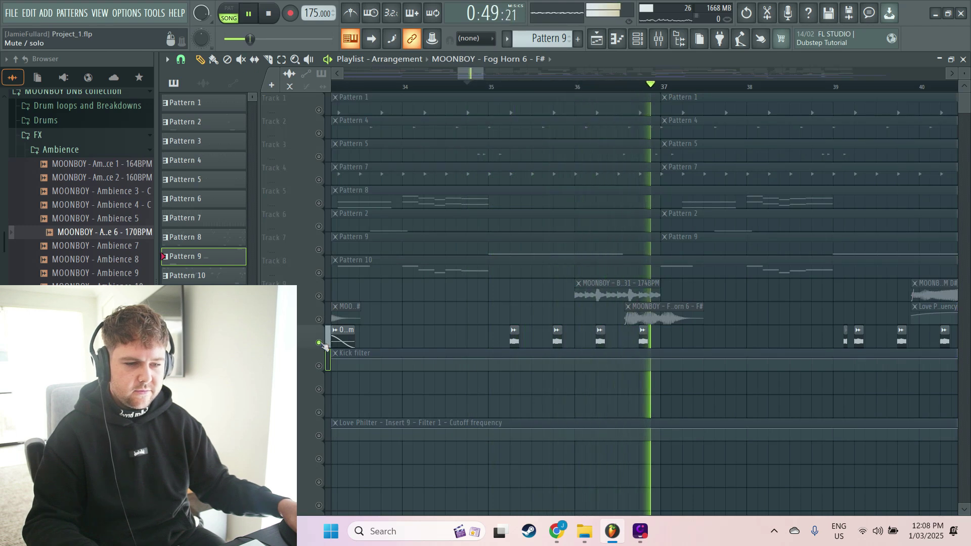
pyautogui.press('space')
pyautogui.hscroll(5, 661, 321)
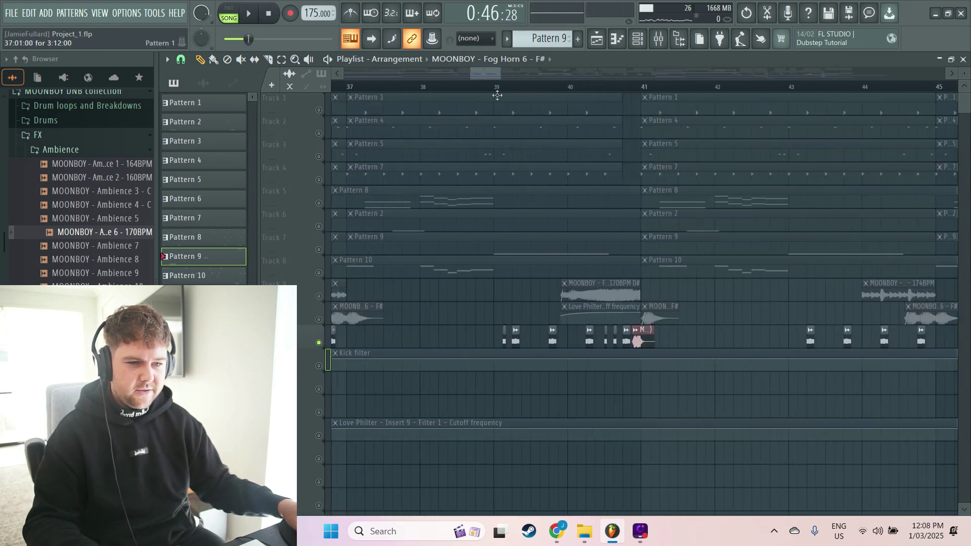
pyautogui.press('space')
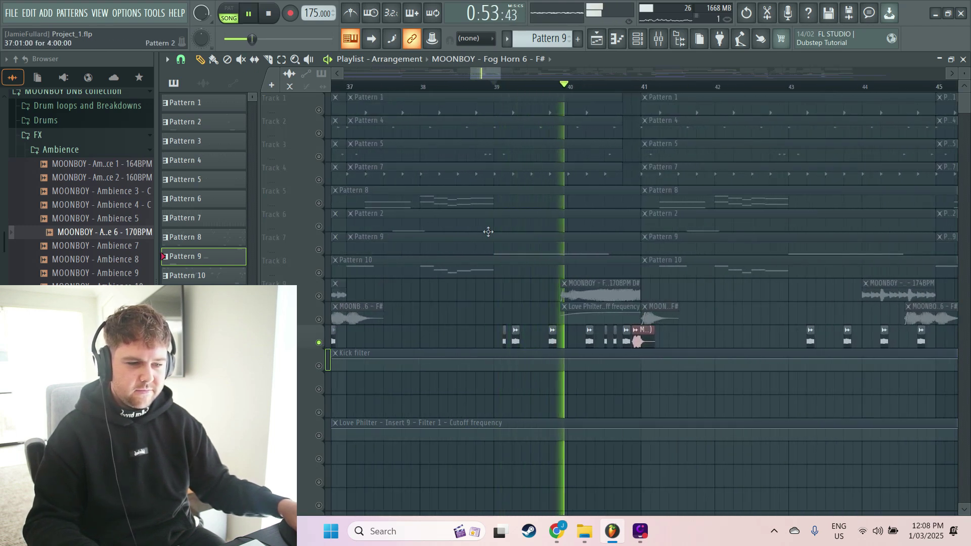
pyautogui.press('space')
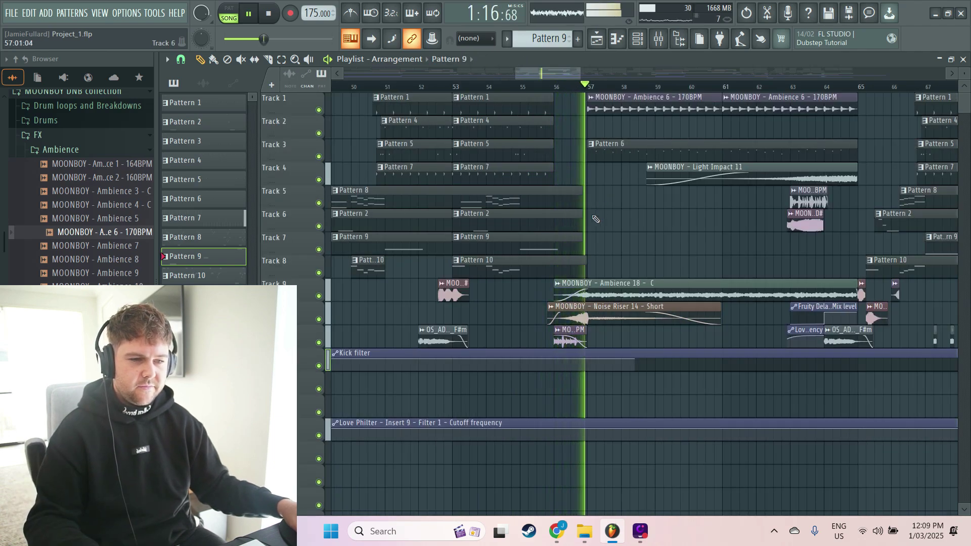
# Listen through the breakdown from bar 57 and review how it leads into the second drop at bar 65.
pyautogui.scroll(-3, 596, 219)
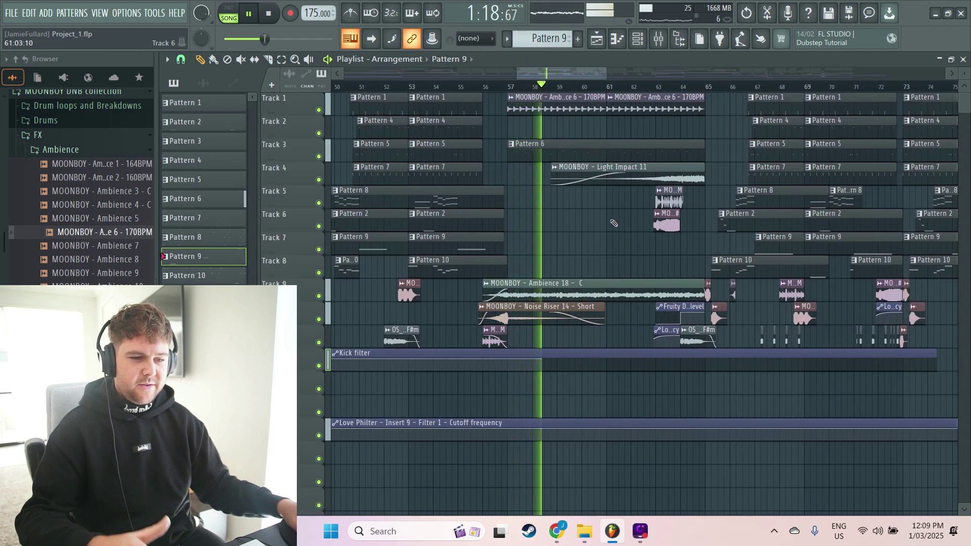
pyautogui.scroll(-5, 560, 224)
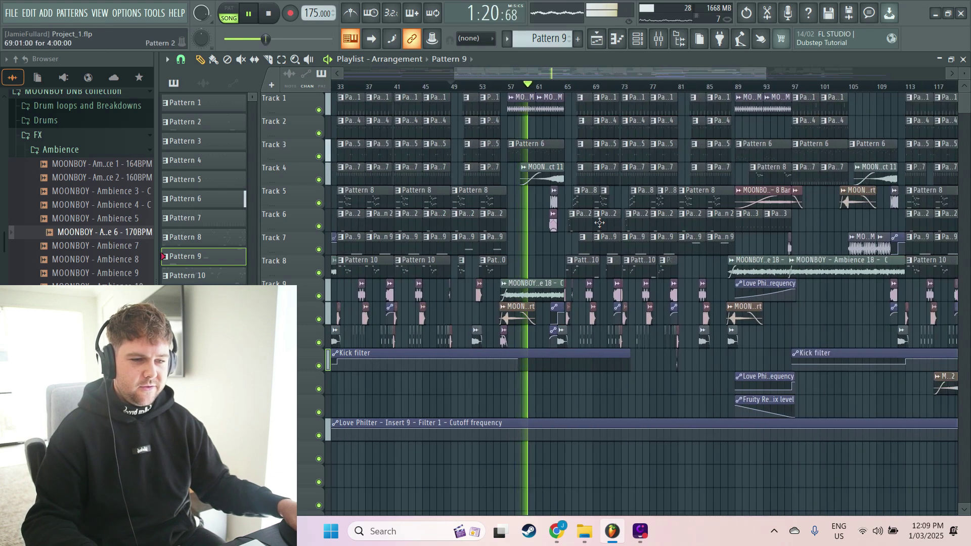
pyautogui.scroll(5, 599, 222)
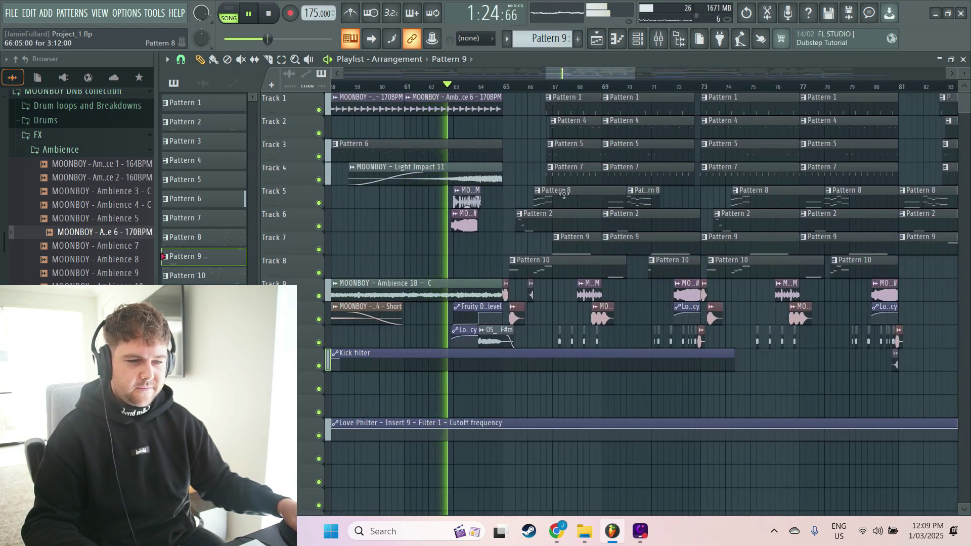
pyautogui.press('space')
# Solo Tracks 9 and 10, unmute Track 8, and play the fog horns from bar 65.
pyautogui.scroll(-2, 602, 240)
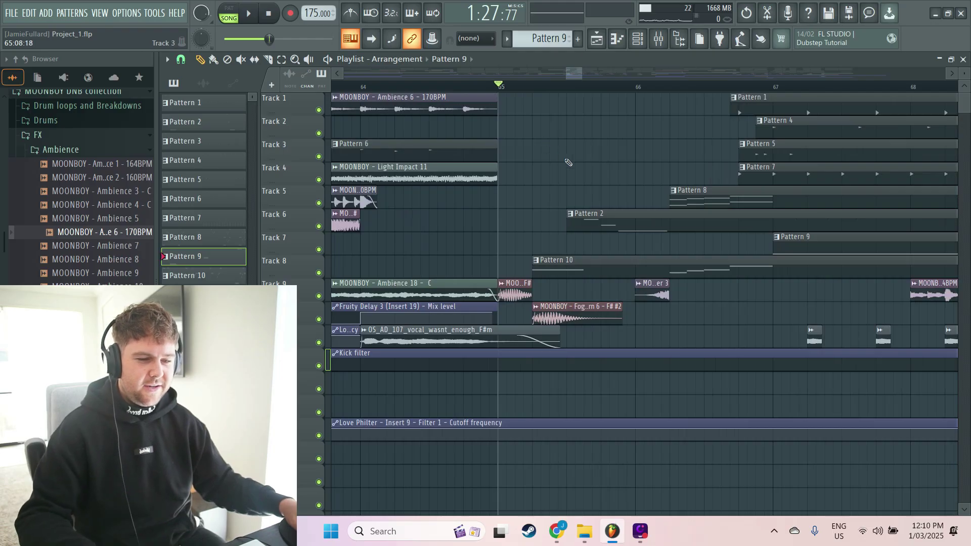
pyautogui.scroll(3, 534, 178)
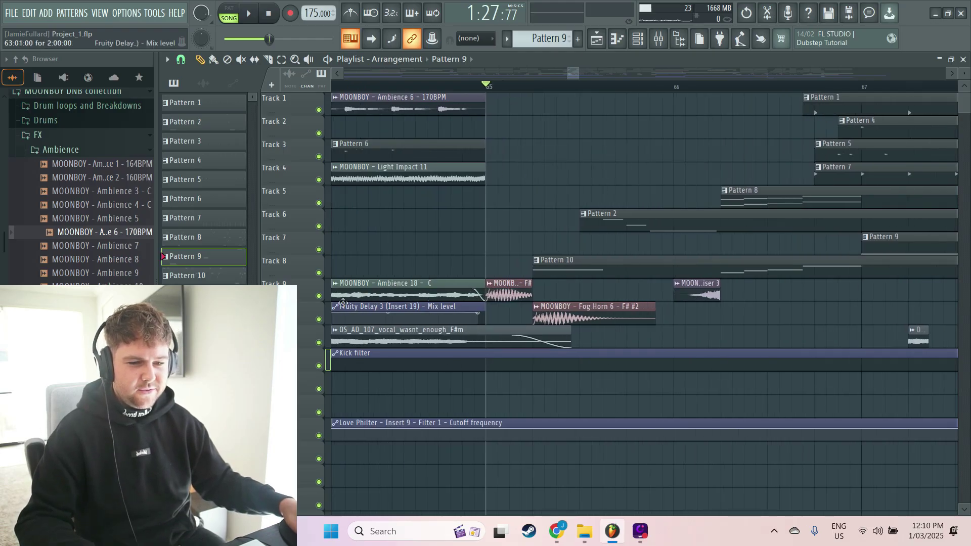
pyautogui.keyDown('ctrl'); pyautogui.click(318, 296); pyautogui.keyUp('ctrl')
pyautogui.scroll(-10, 511, 298)
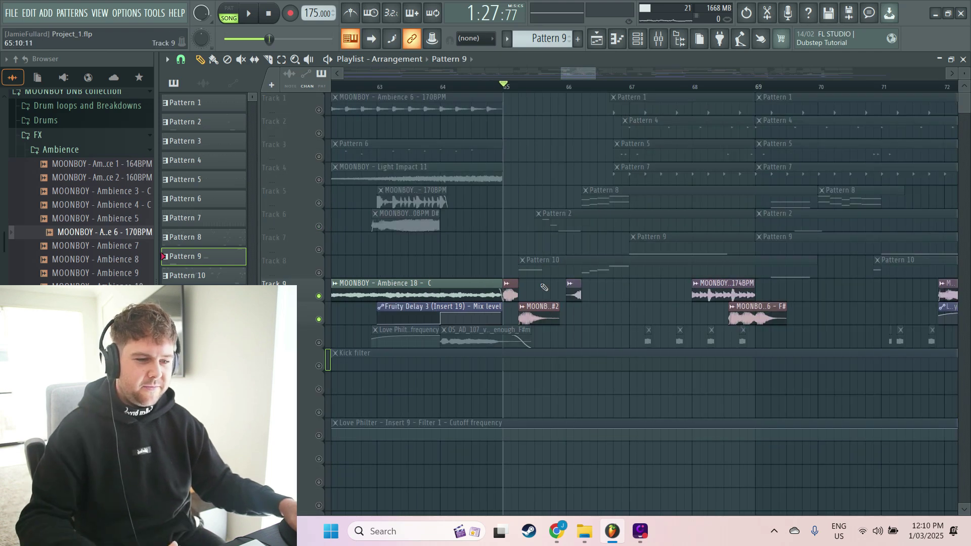
pyautogui.scroll(7, 544, 287)
pyautogui.click(319, 273)
pyautogui.press('space')
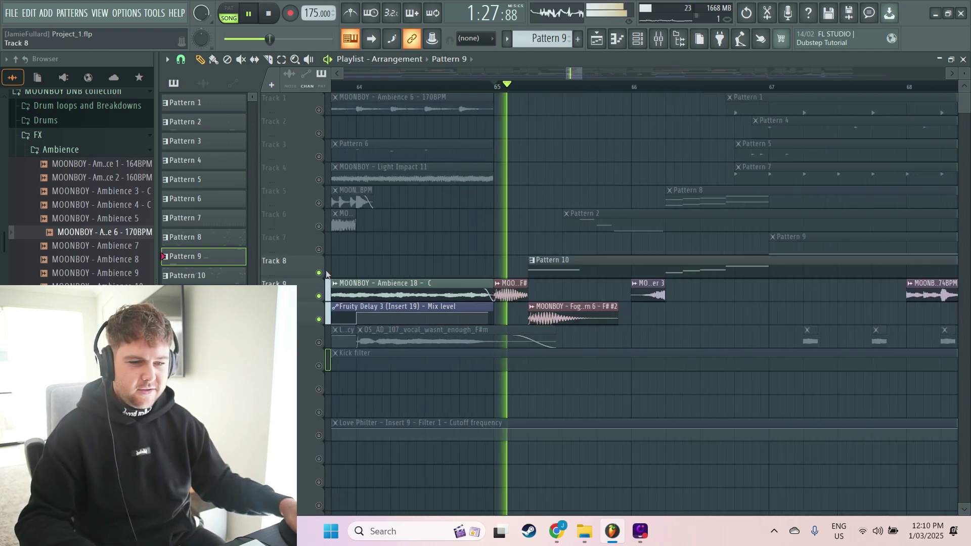
pyautogui.press('space')
# Unmute Track 6, mute Track 8, and play Pattern 2 with Tracks 9 and 10 from bar 65.
pyautogui.click(319, 226)
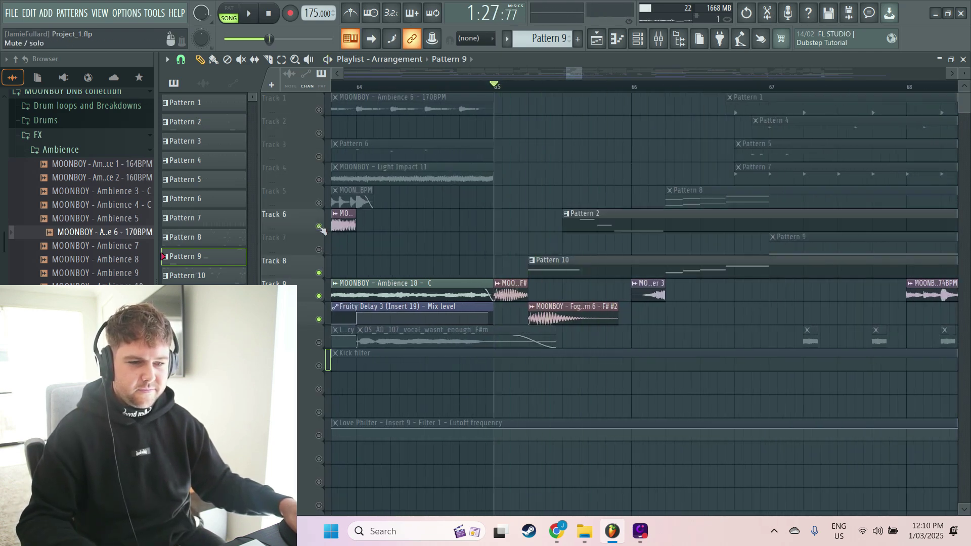
pyautogui.click(318, 273)
pyautogui.press('space')
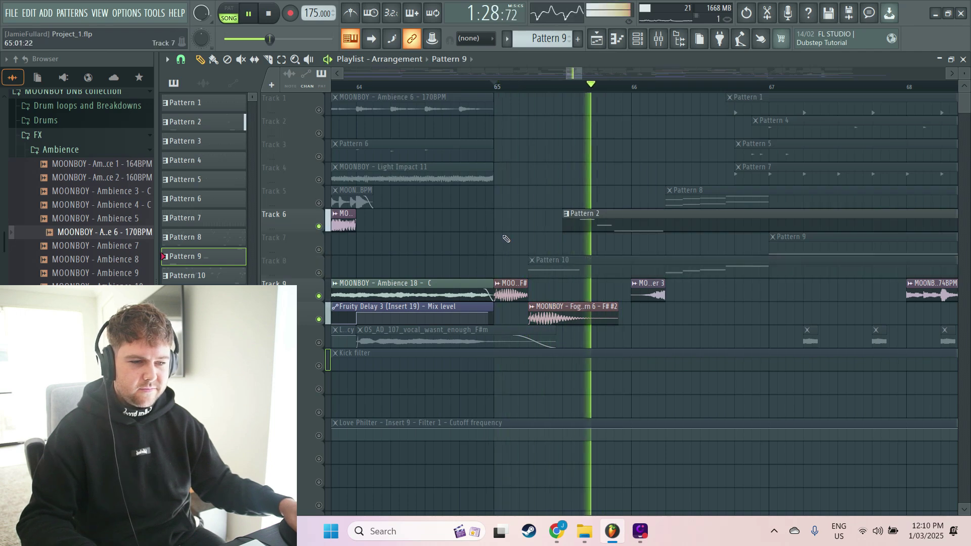
pyautogui.press('space')
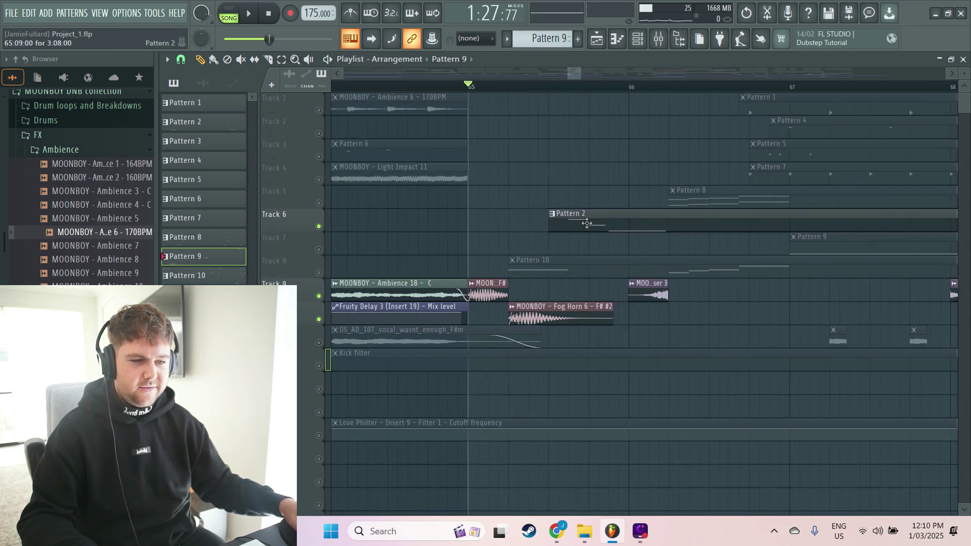
# Examine the Rolling bass notes of Pattern 2 in the piano roll and return to the playlist.
pyautogui.doubleClick(595, 228)
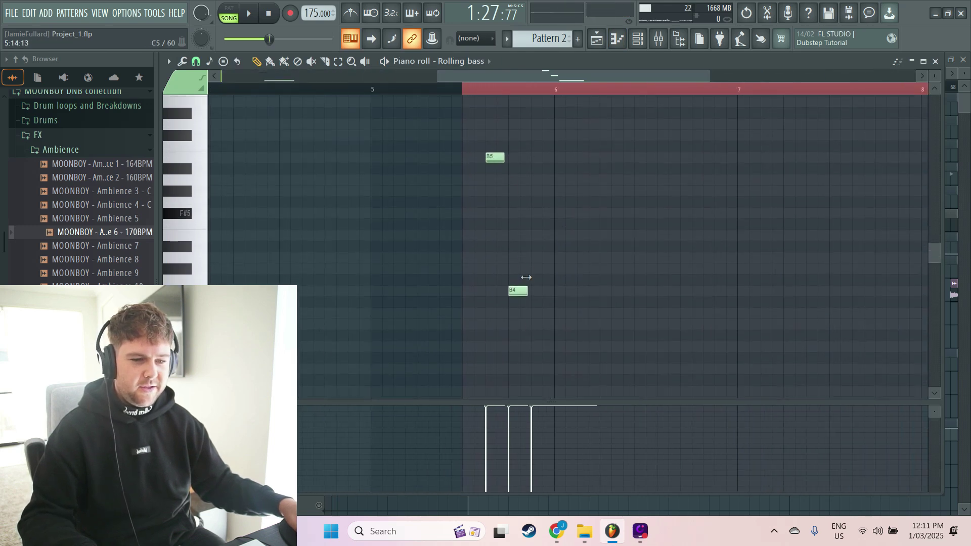
pyautogui.scroll(3, 516, 182)
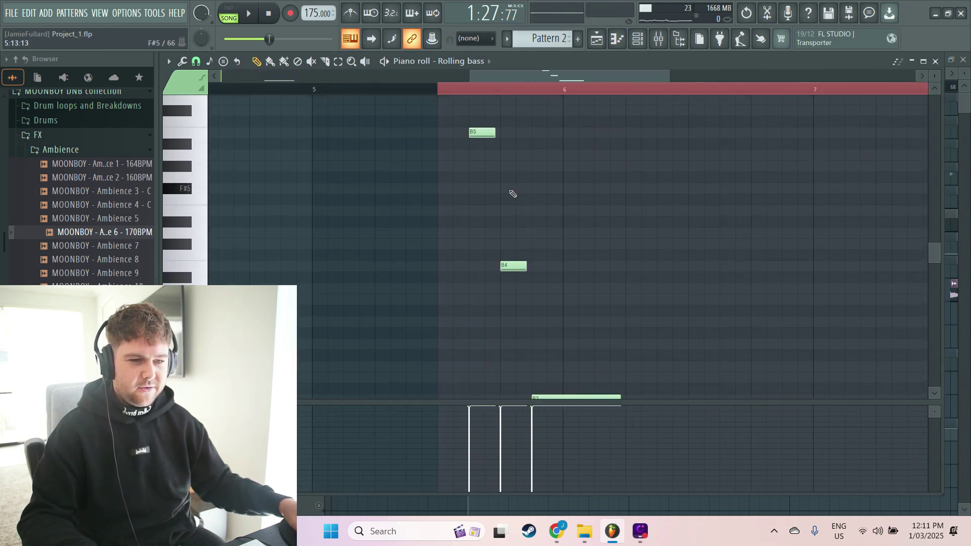
pyautogui.click(602, 41)
pyautogui.scroll(2, 620, 199)
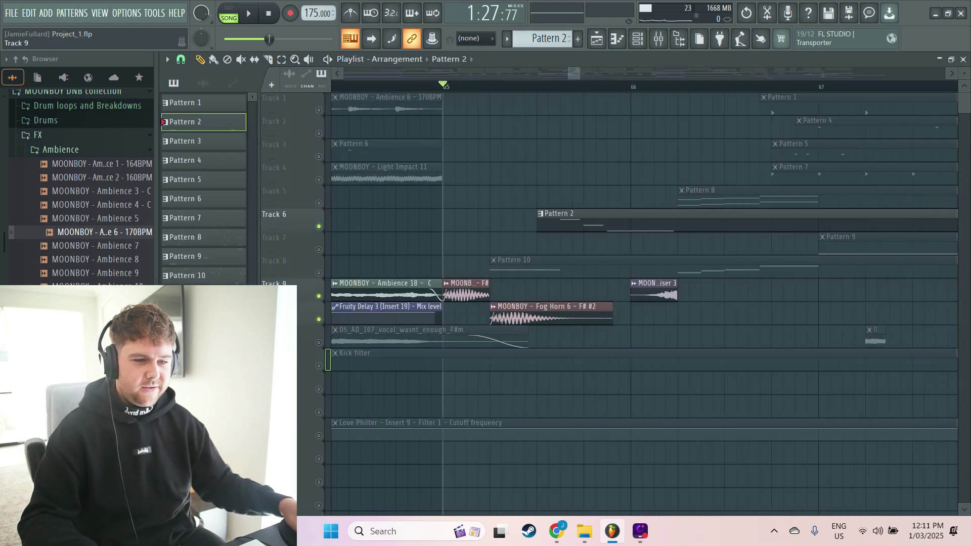
# Play Patterns 2 and 8 from bar 65, and play the section again with Pattern 10 on Track 8 unmuted.
pyautogui.press('space')
pyautogui.scroll(-5, 460, 228)
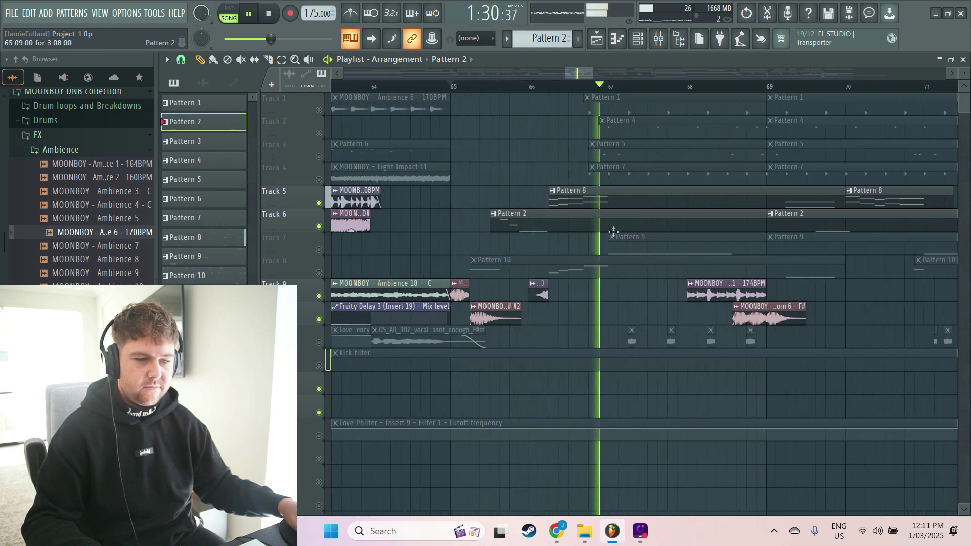
pyautogui.press('space')
pyautogui.click(318, 273)
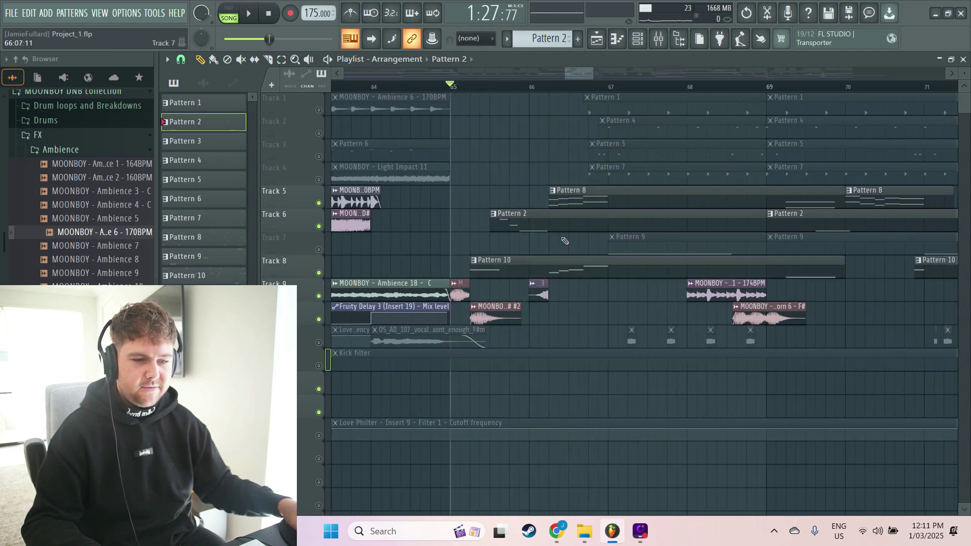
pyautogui.press('space')
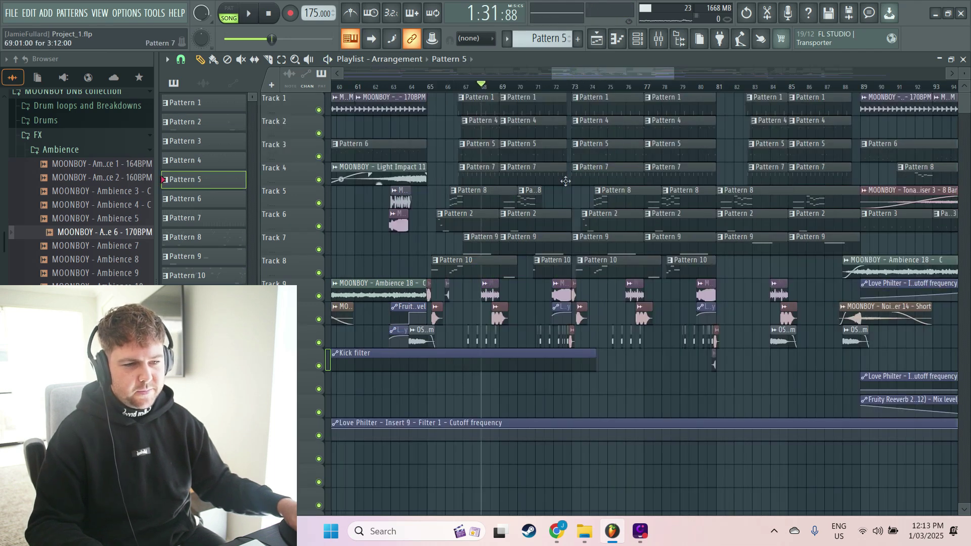
# Examine the section from bar 81, including Pattern 9's Vital note in the piano roll, and return to the playlist.
pyautogui.scroll(1, 566, 181)
pyautogui.hscroll(3, 492, 180)
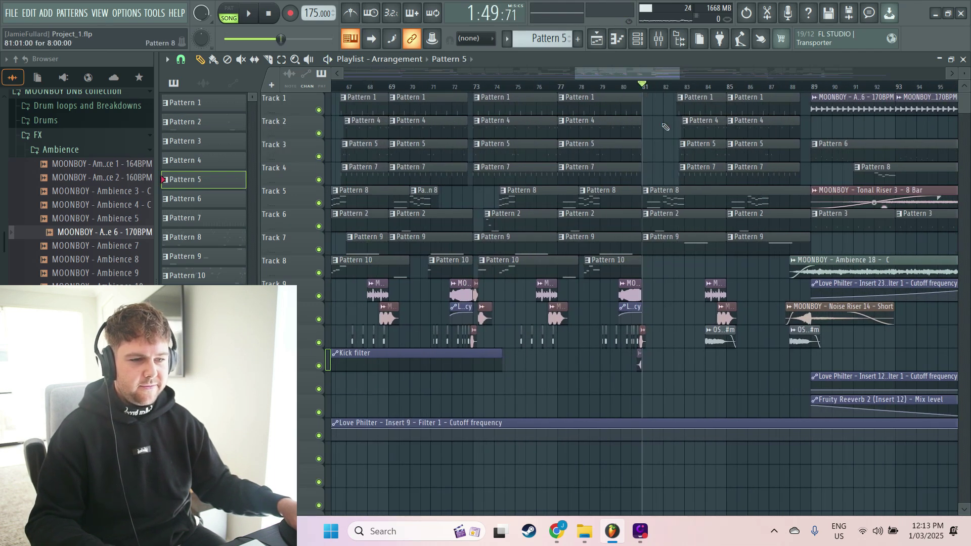
pyautogui.scroll(6, 692, 156)
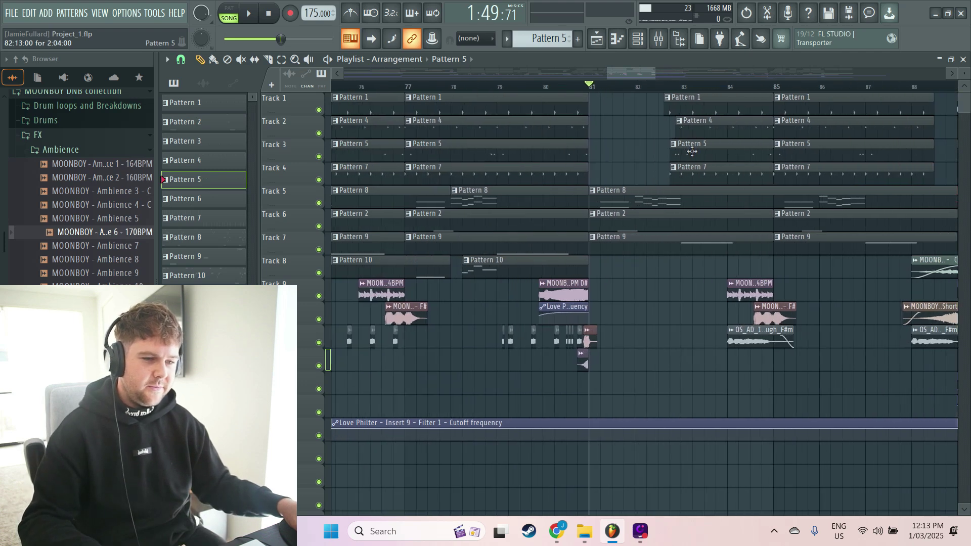
pyautogui.doubleClick(654, 249)
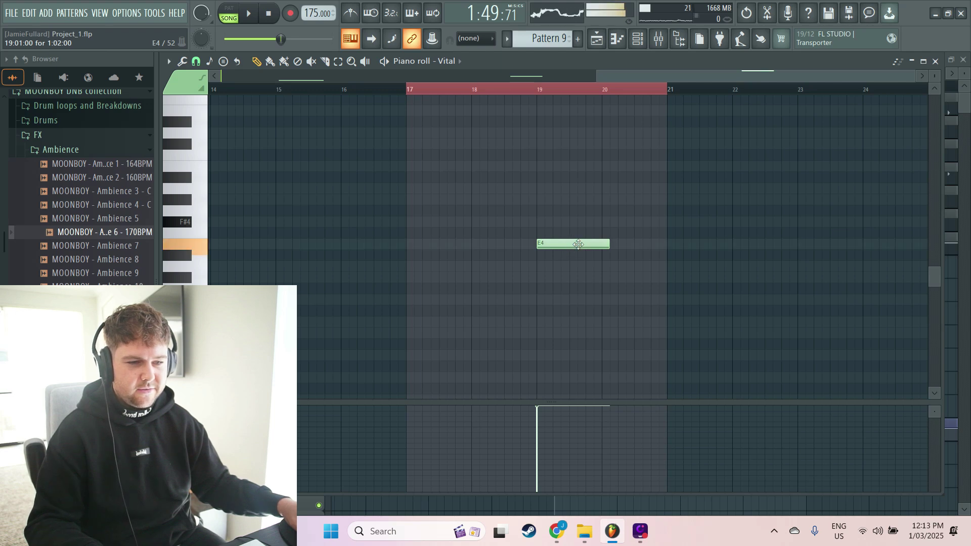
pyautogui.click(609, 42)
pyautogui.scroll(-5, 575, 188)
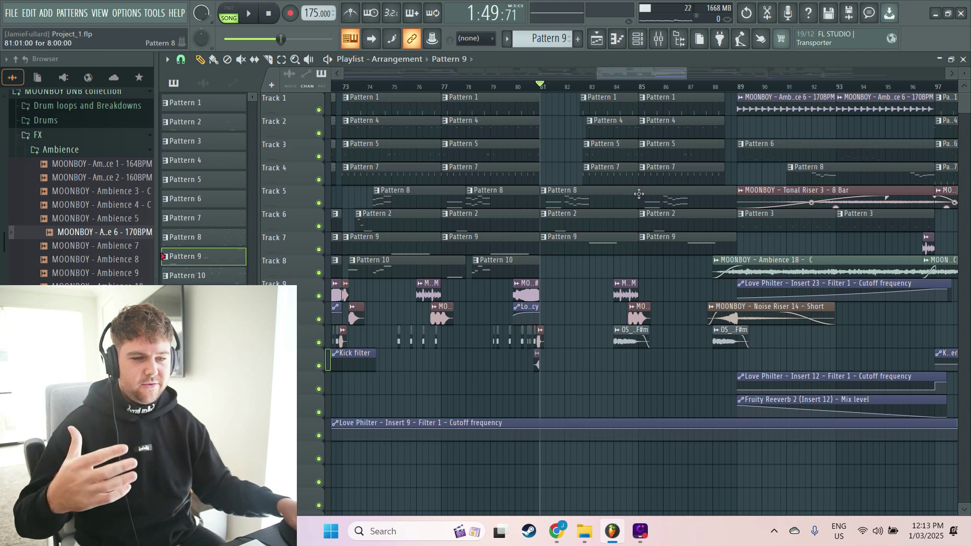
# Play the full arrangement from bar 81 through the re-entry of the drums and stop playback.
pyautogui.scroll(3, 581, 168)
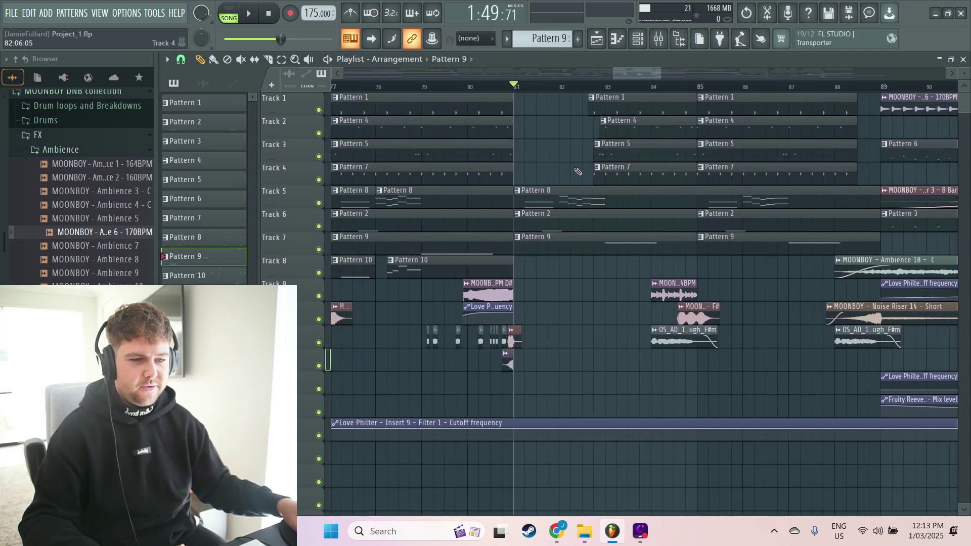
pyautogui.press('space')
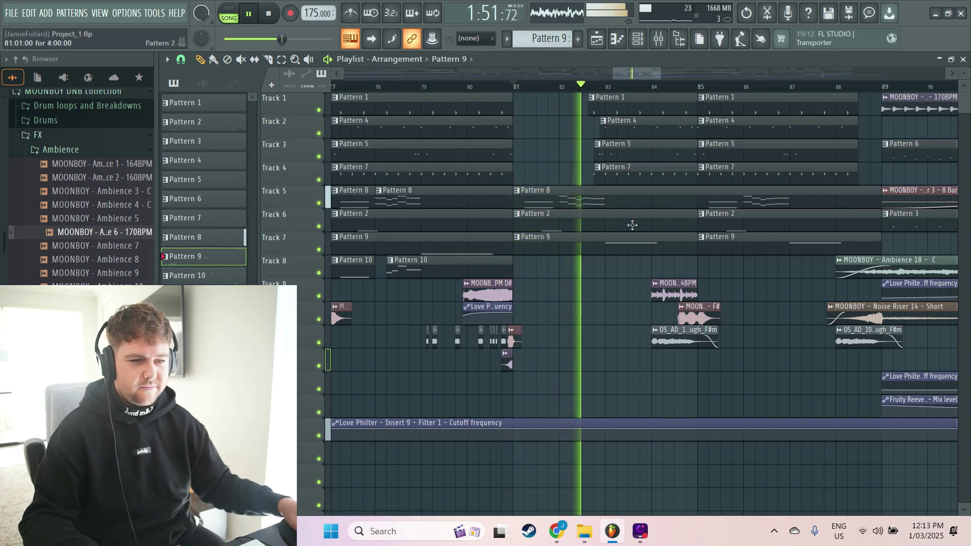
pyautogui.scroll(-4, 642, 224)
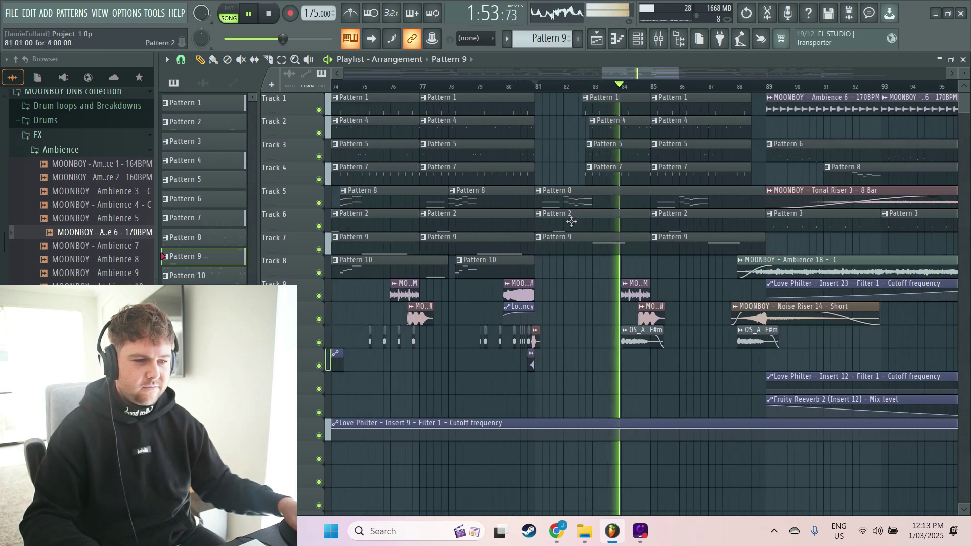
pyautogui.press('space')
# Move the playhead to the drop at bar 113 and review the remaining sections across the whole arrangement.
pyautogui.hscroll(5, 680, 222)
pyautogui.click(483, 89)
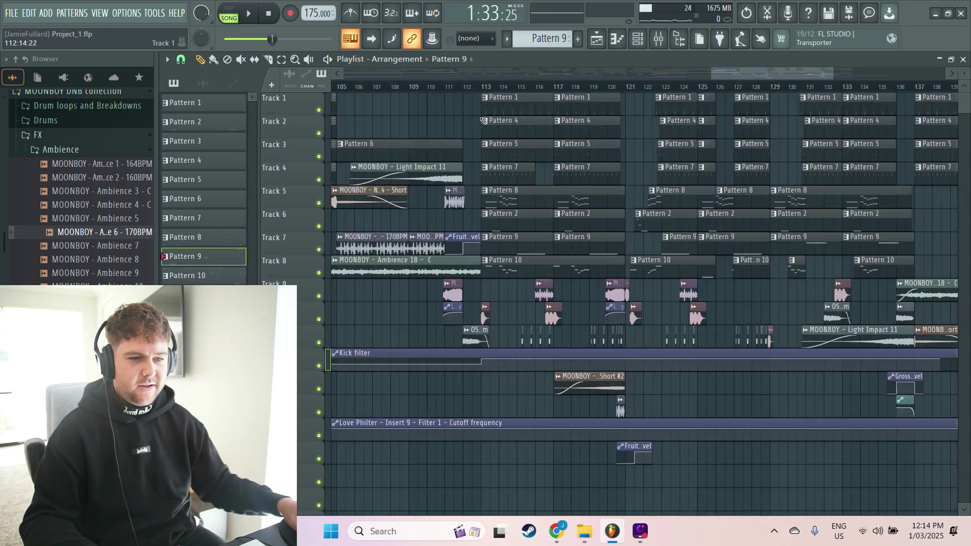
pyautogui.scroll(-7, 458, 153)
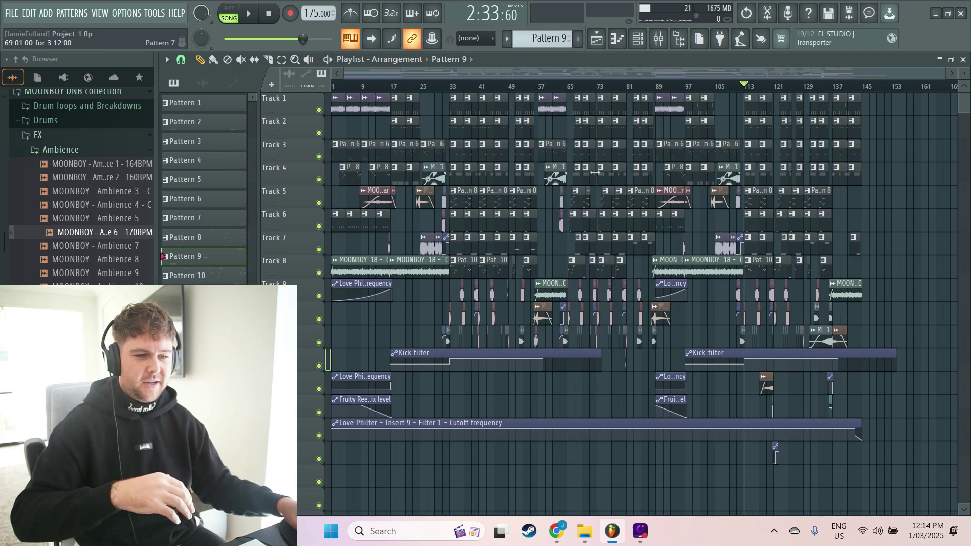
pyautogui.hscroll(3, 738, 119)
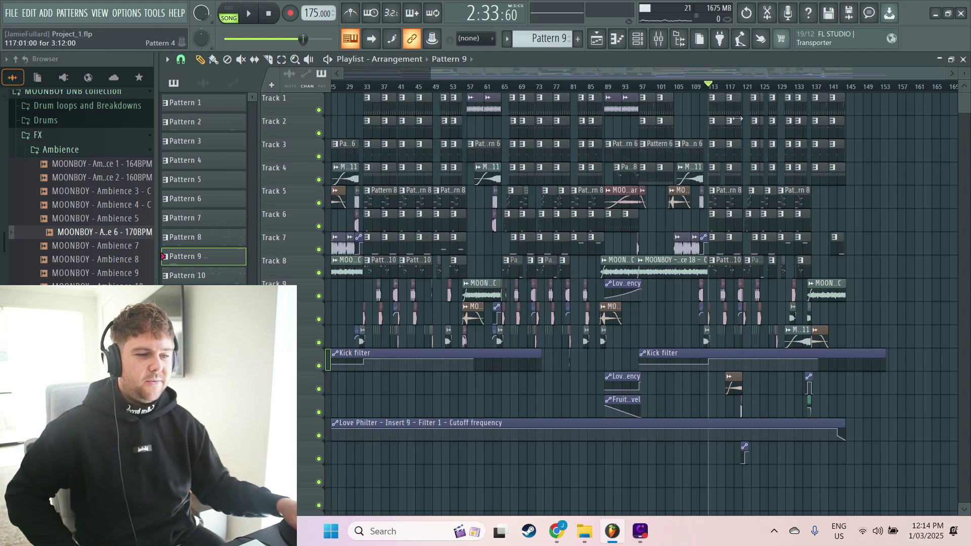